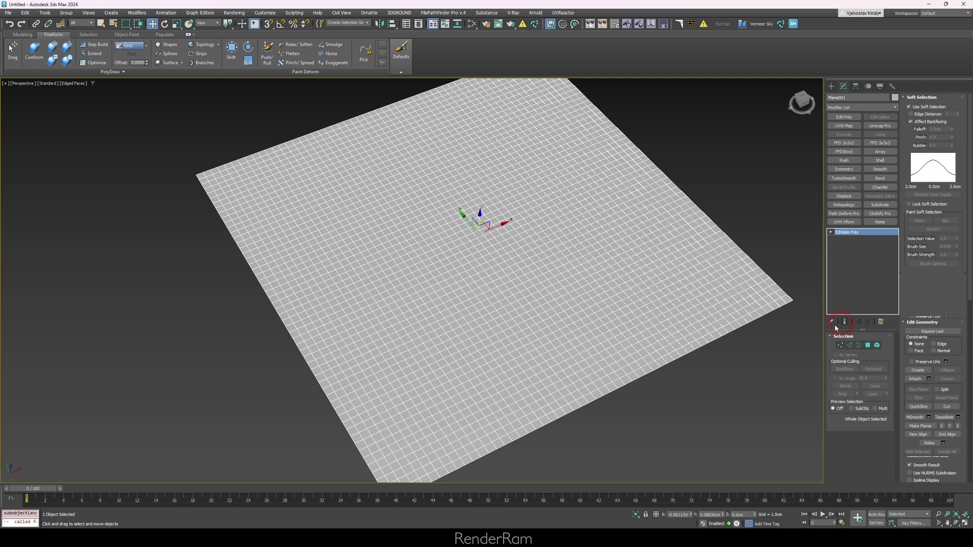
Toggle soft selection off and on, then paint an S-shaped soft selection across the plane.
click(916, 110)
click(917, 111)
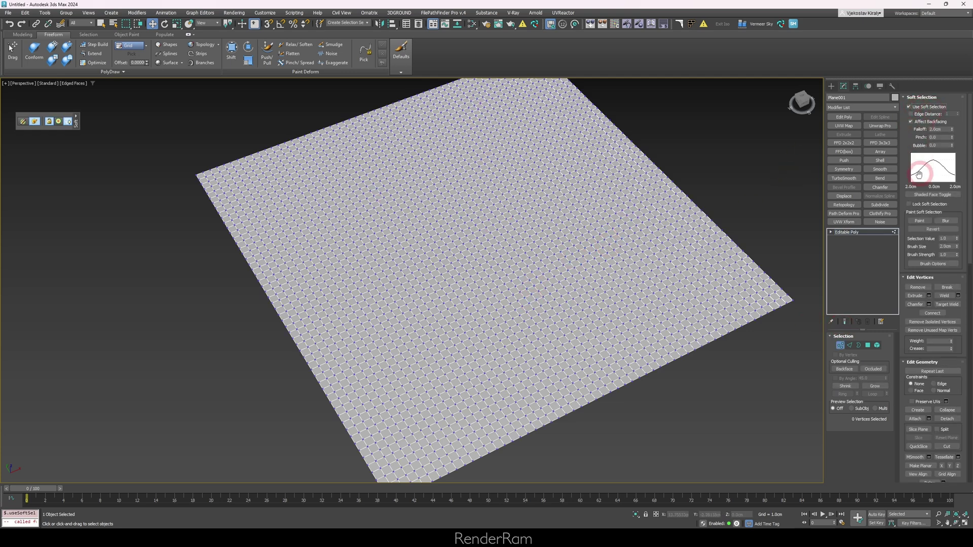
click(920, 222)
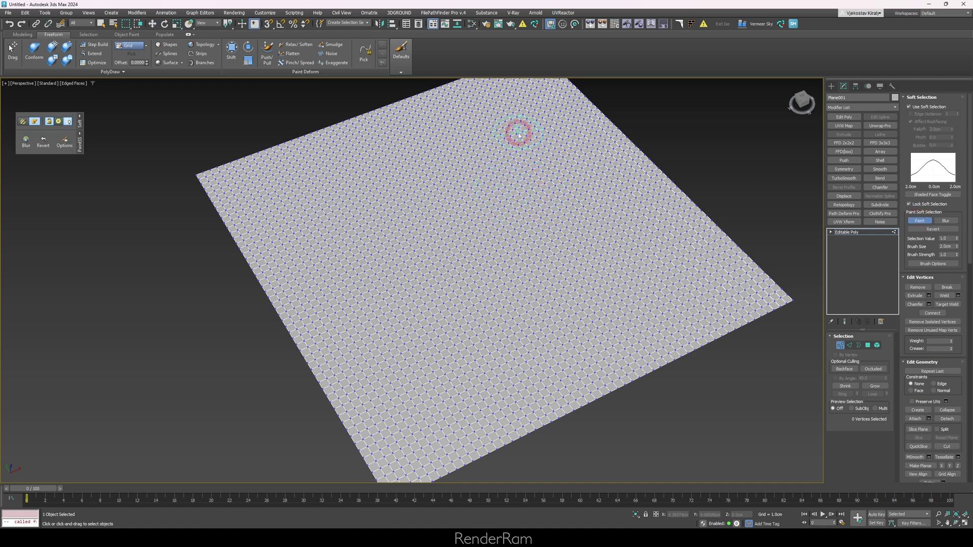
mouse_move(519, 129)
mouse_down()
mouse_move(391, 157)
mouse_move(398, 203)
mouse_move(519, 202)
mouse_move(569, 250)
mouse_move(472, 274)
mouse_move(436, 313)
mouse_move(544, 337)
mouse_move(650, 306)
mouse_move(680, 313)
mouse_up()
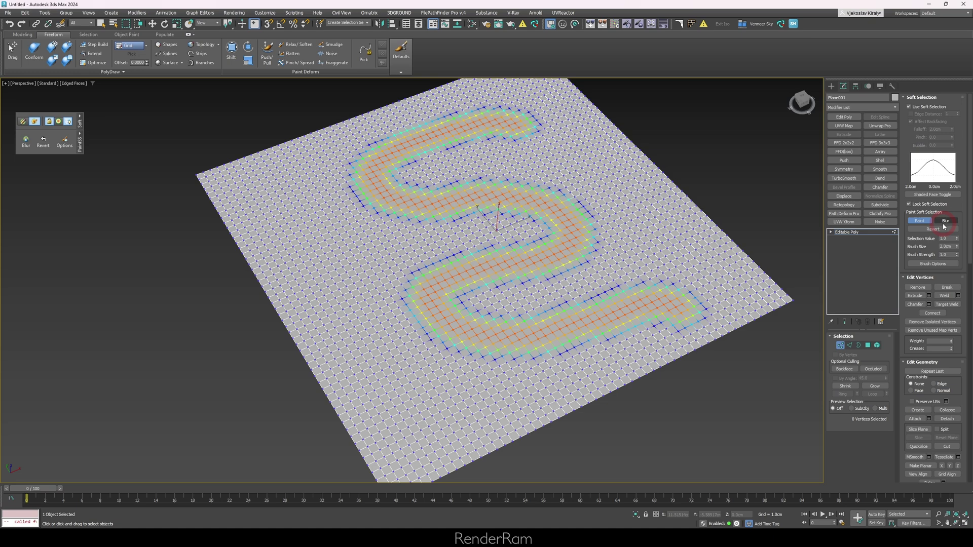
Blur the soft selection near the S's right bend, then switch the brush to Revert.
click(945, 221)
mouse_move(582, 184)
mouse_down()
mouse_move(587, 227)
mouse_move(581, 196)
mouse_move(607, 243)
mouse_move(603, 193)
mouse_move(631, 244)
mouse_up()
mouse_move(572, 252)
mouse_down()
mouse_move(557, 211)
mouse_move(559, 248)
mouse_move(536, 264)
mouse_move(561, 224)
mouse_up()
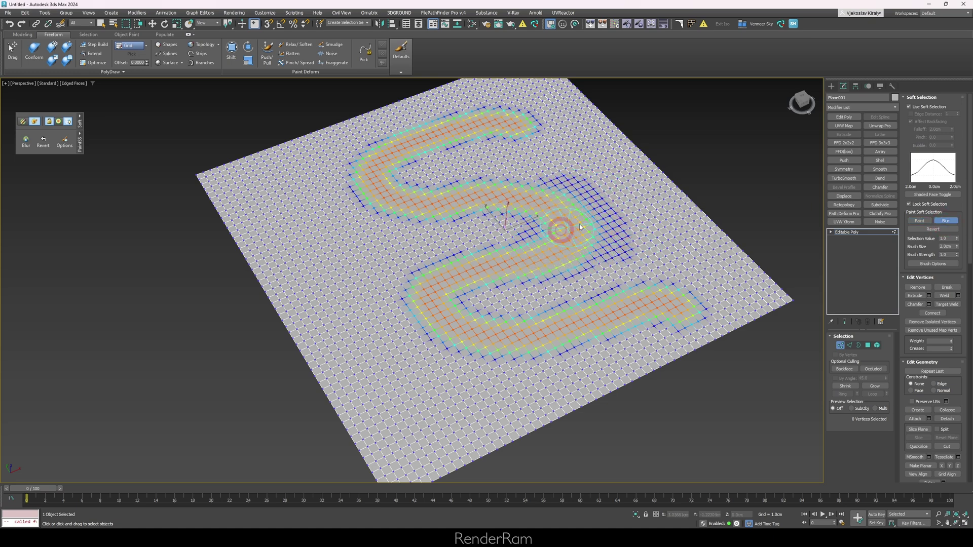
click(948, 219)
click(932, 231)
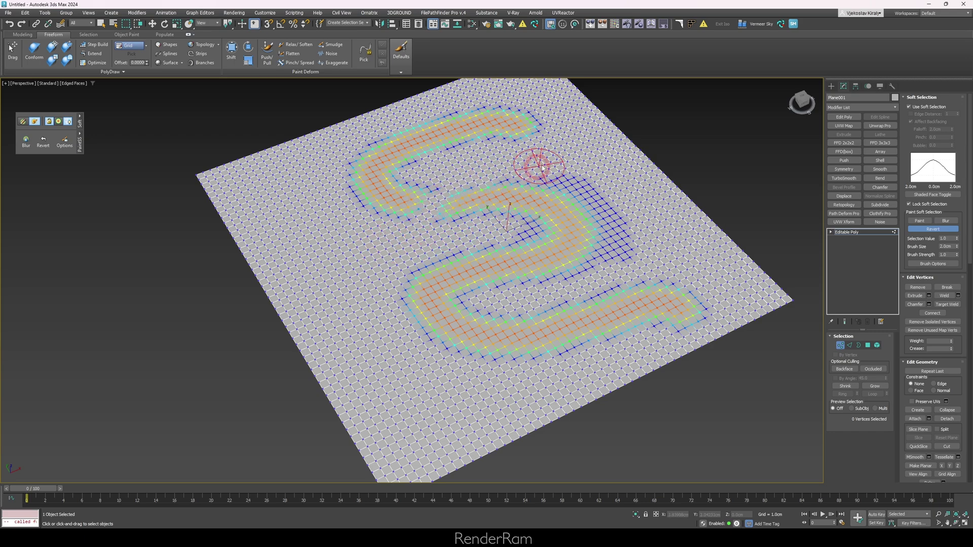
End the Revert brush, shift the soft-selected S region vertically, and orbit to a top-down view.
right_click(526, 189)
scroll(511, 211, up, 5)
scroll(511, 211, down, 8)
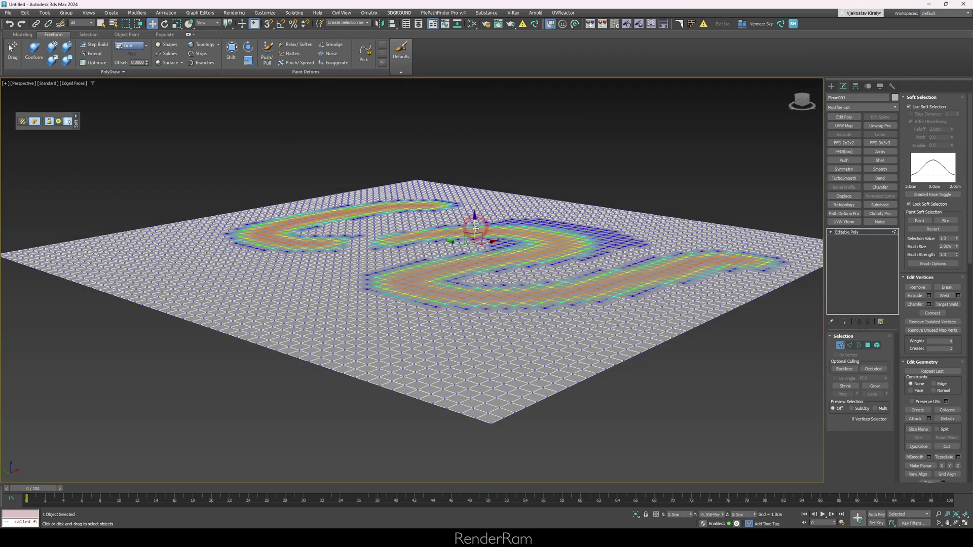
drag(476, 228, 473, 243)
alt+middle_drag(472, 241, 711, 319)
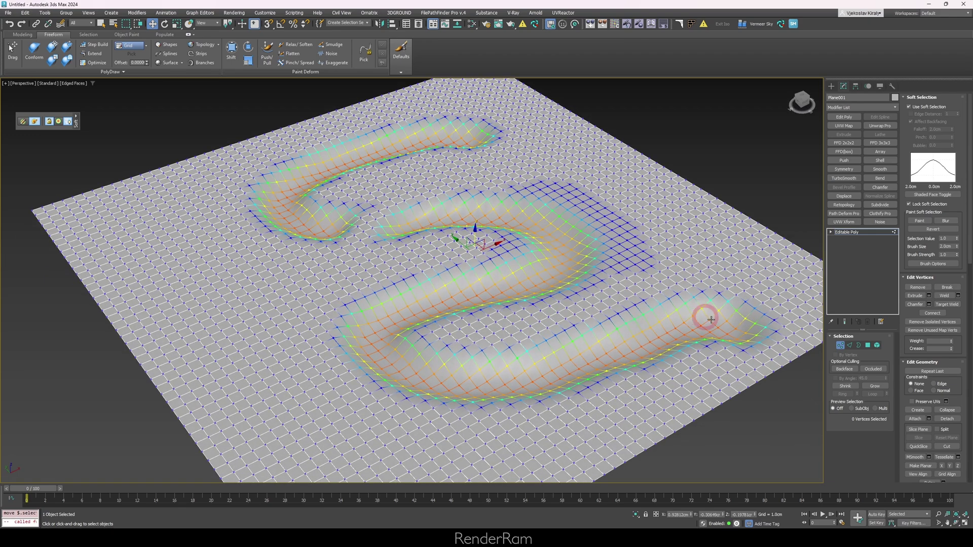
alt+middle_drag(502, 189, 495, 243)
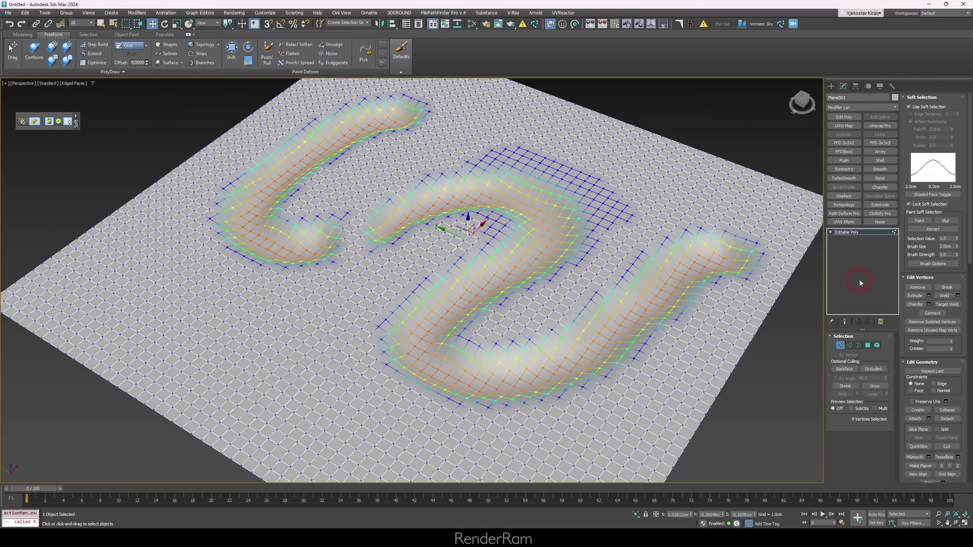
scroll(514, 273, down, 5)
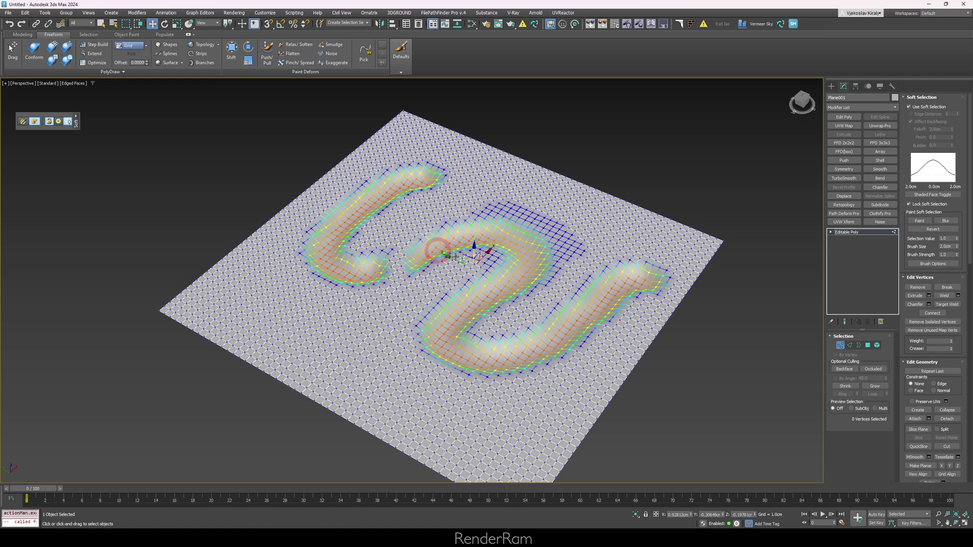
At Polygon level, pick one polygon inside the S and move it up into smooth ridges.
key(4)
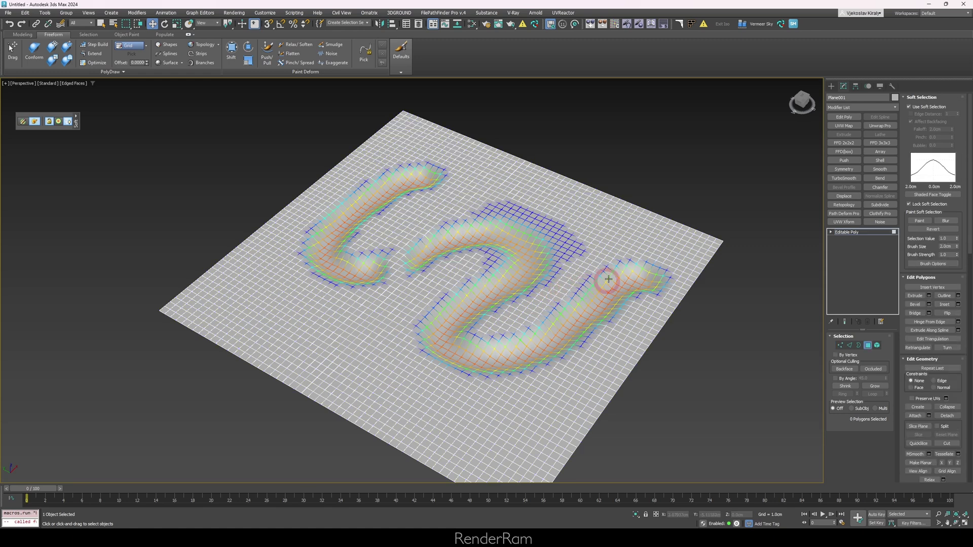
click(624, 233)
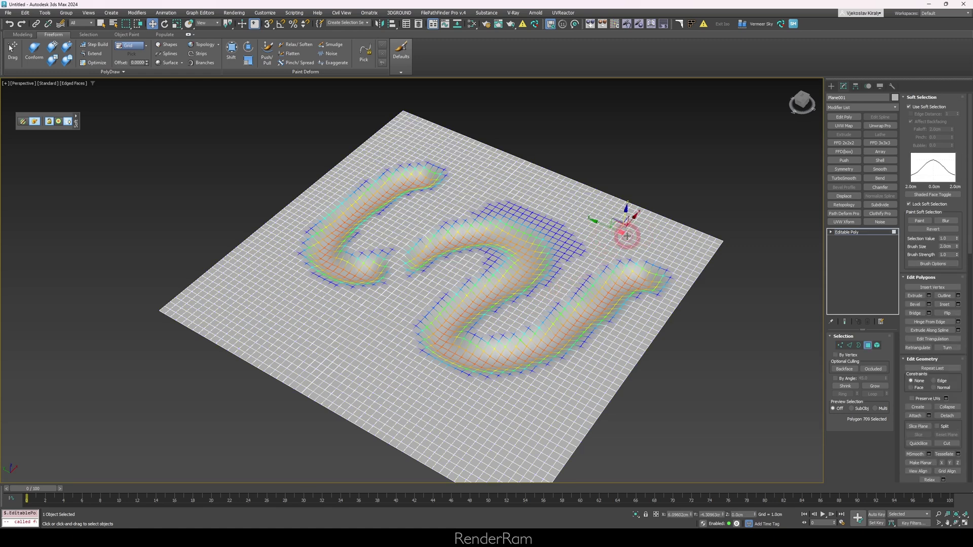
alt+middle_drag(625, 228, 581, 215)
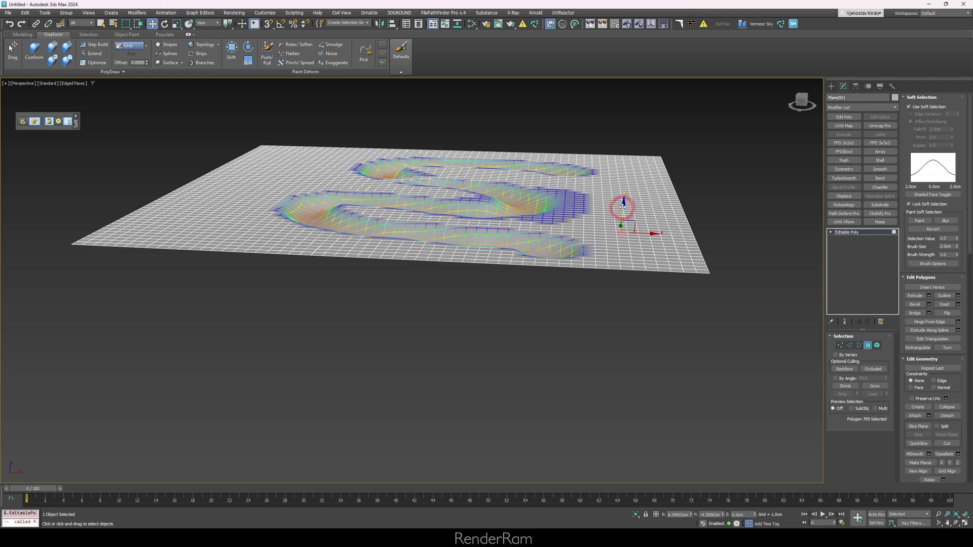
mouse_move(623, 207)
mouse_down()
mouse_move(619, 181)
mouse_move(626, 192)
mouse_move(606, 181)
mouse_up()
scroll(532, 178, up, 3)
mouse_move(532, 178)
alt+middle_down()
mouse_move(560, 189)
mouse_move(554, 200)
alt+middle_up()
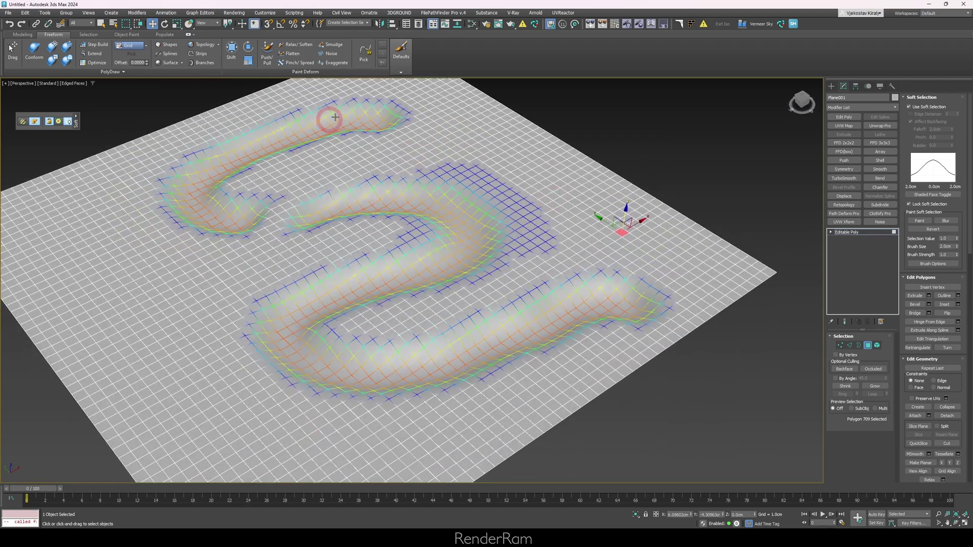
Unlock the painted soft selection, then float the Freeform ribbon and dock it back.
click(909, 204)
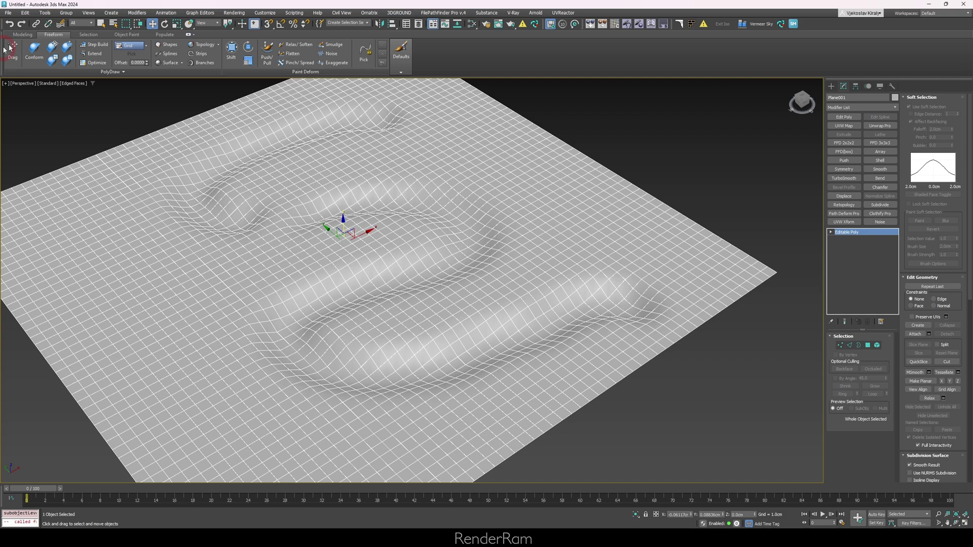
drag(2, 37, 350, 50)
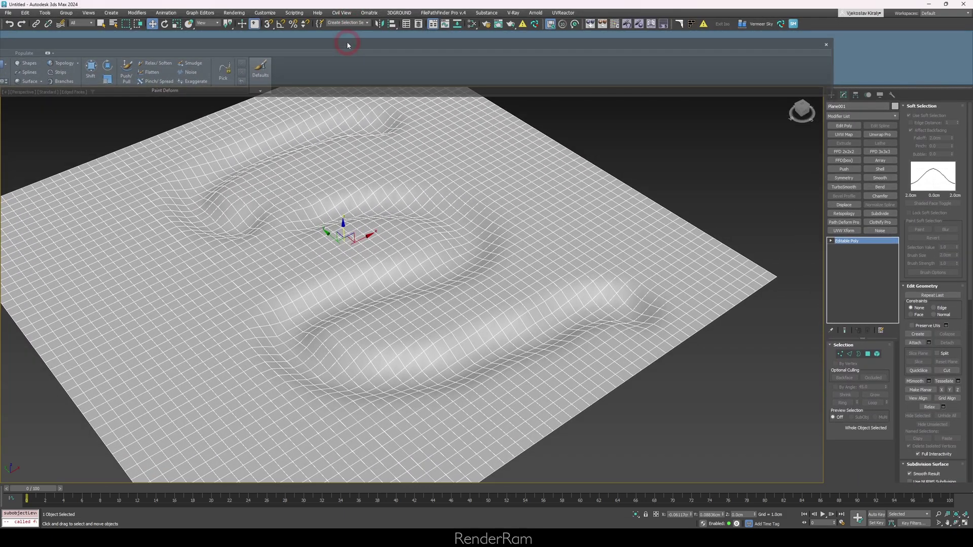
click(403, 169)
Float the Track View curve editor, close it to restore the ribbon, then bring up Customize.
right_click(302, 238)
click(341, 319)
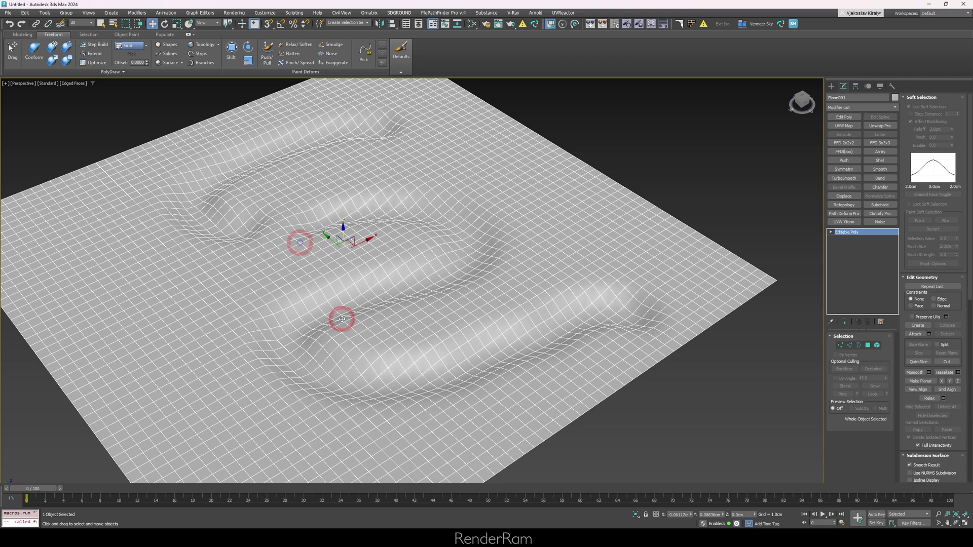
click(342, 176)
drag(269, 220, 500, 75)
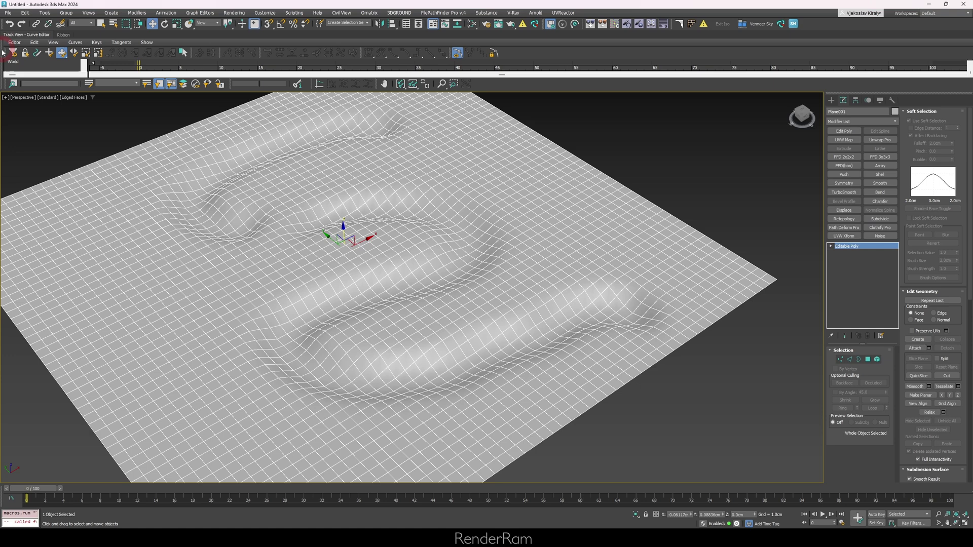
click(196, 138)
click(374, 198)
click(273, 12)
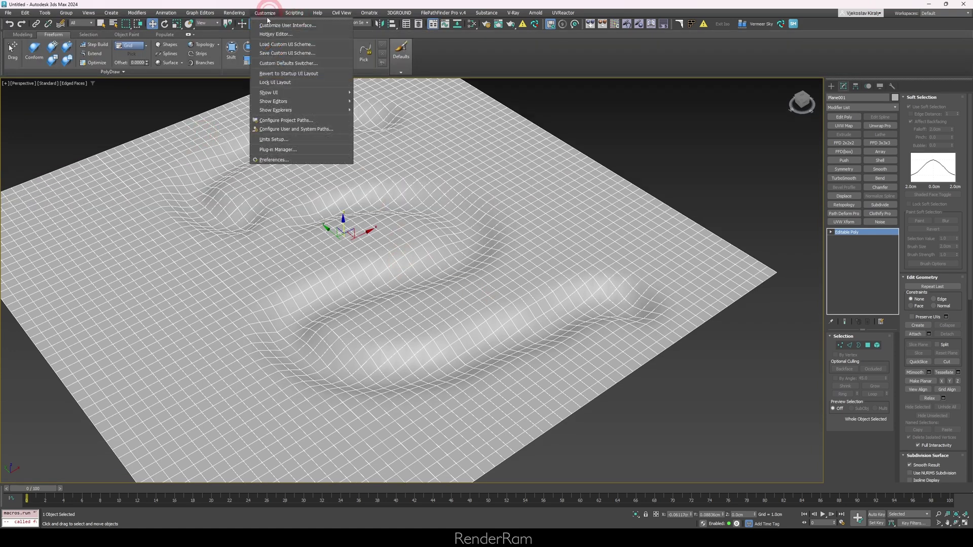
Turn on Lock UI Layout, then test it by dragging the floating curve editor.
click(285, 84)
drag(391, 272, 470, 258)
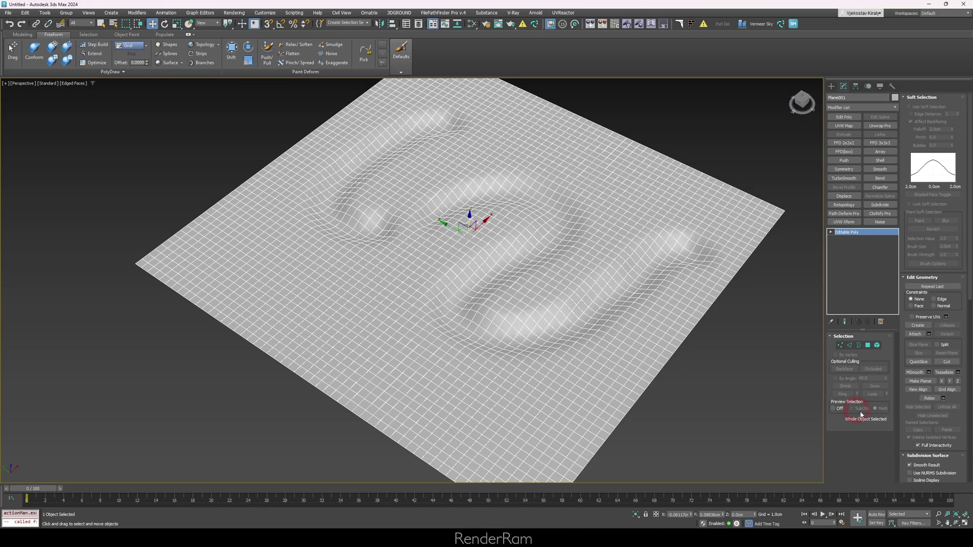
Return to Polygon level, zoom in, and select the previewed patch of 74 polygons.
key(4)
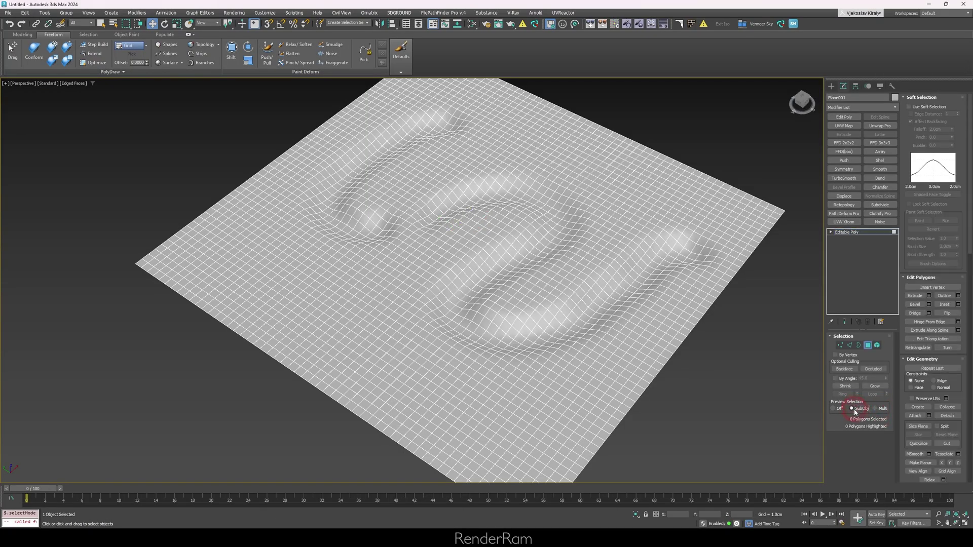
scroll(679, 216, up, 5)
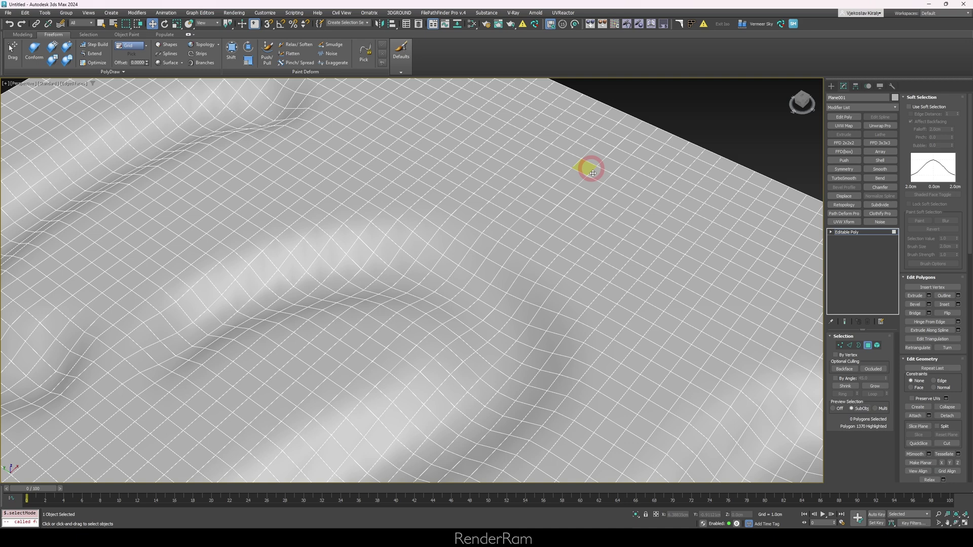
scroll(558, 184, up, 4)
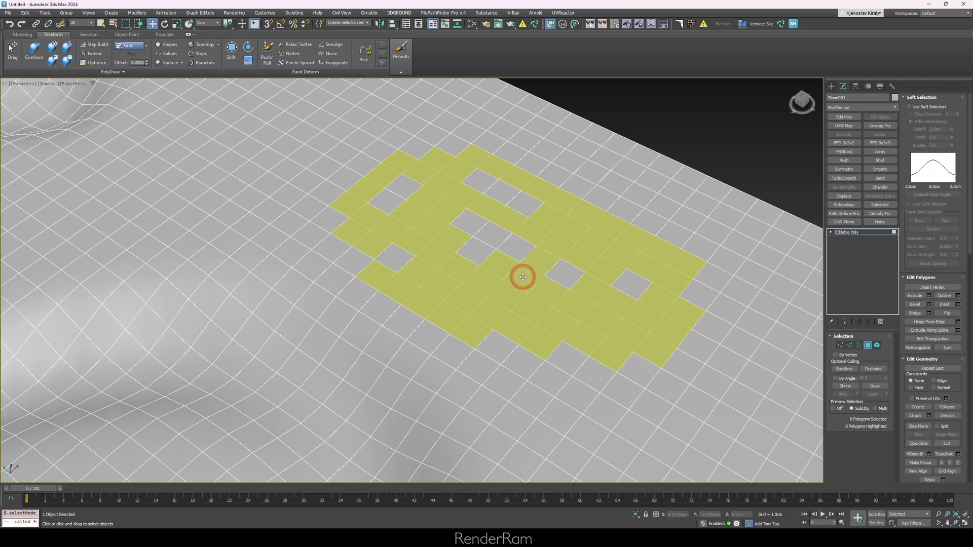
click(522, 276)
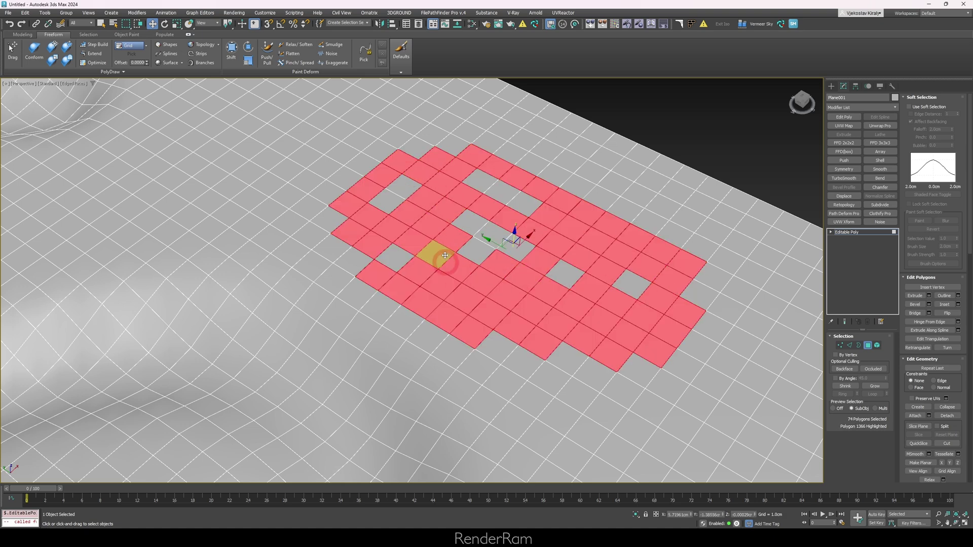
scroll(560, 245, down, 8)
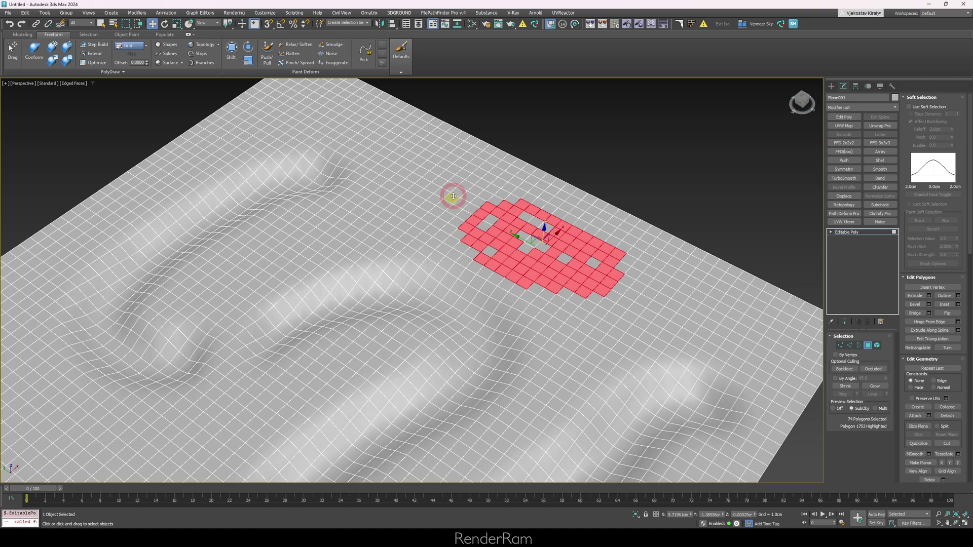
At Edge level in wireframe, select the 76 previewed edges, then return to shaded Polygon level.
key(2)
scroll(437, 174, up, 10)
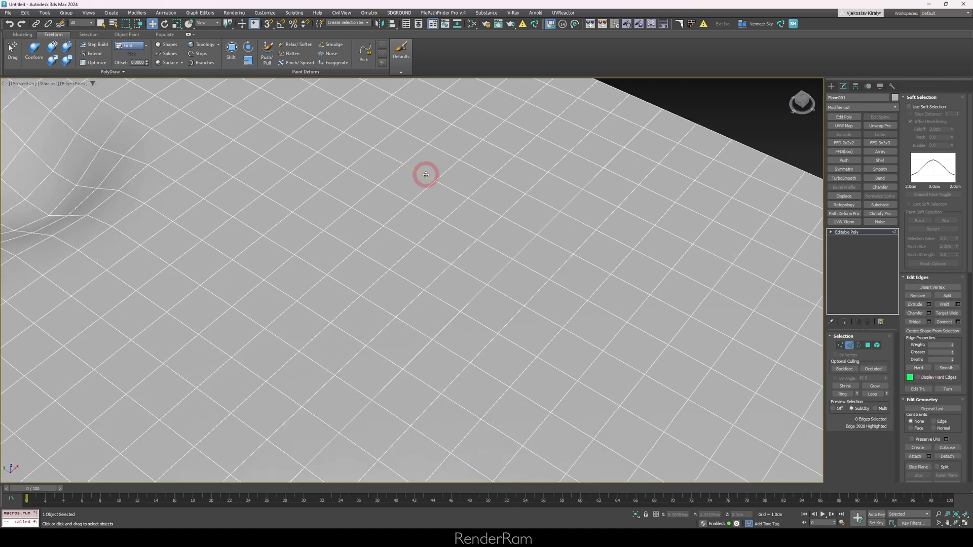
scroll(426, 175, up, 4)
key(F3)
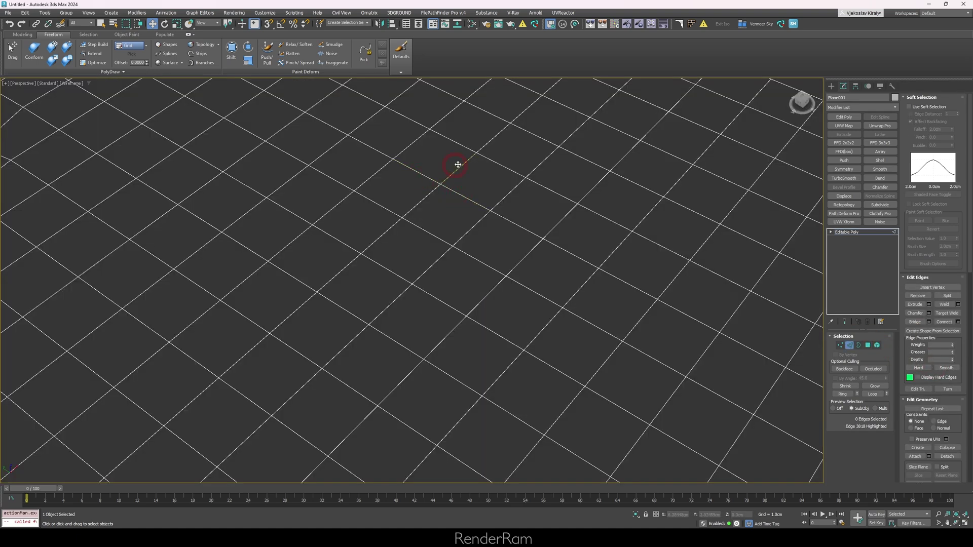
scroll(430, 198, down, 2)
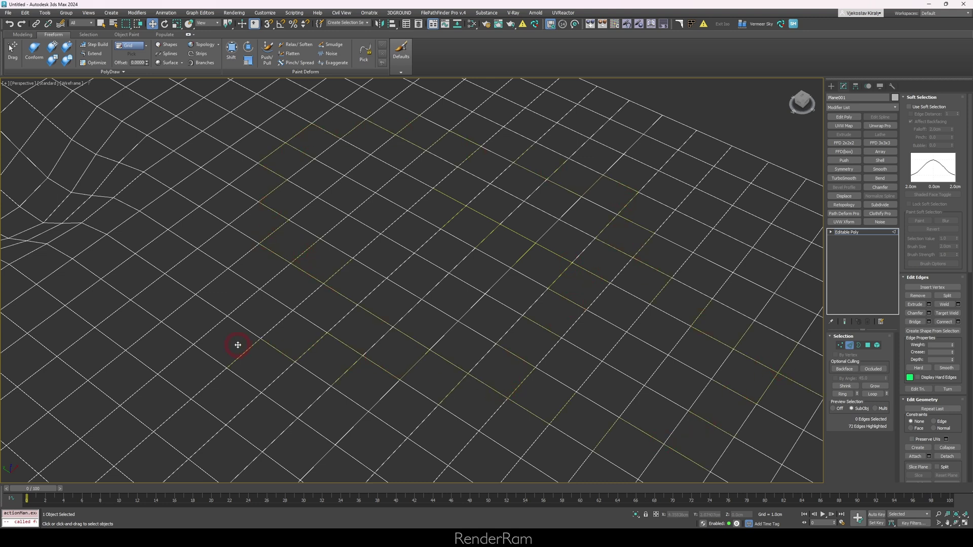
click(278, 228)
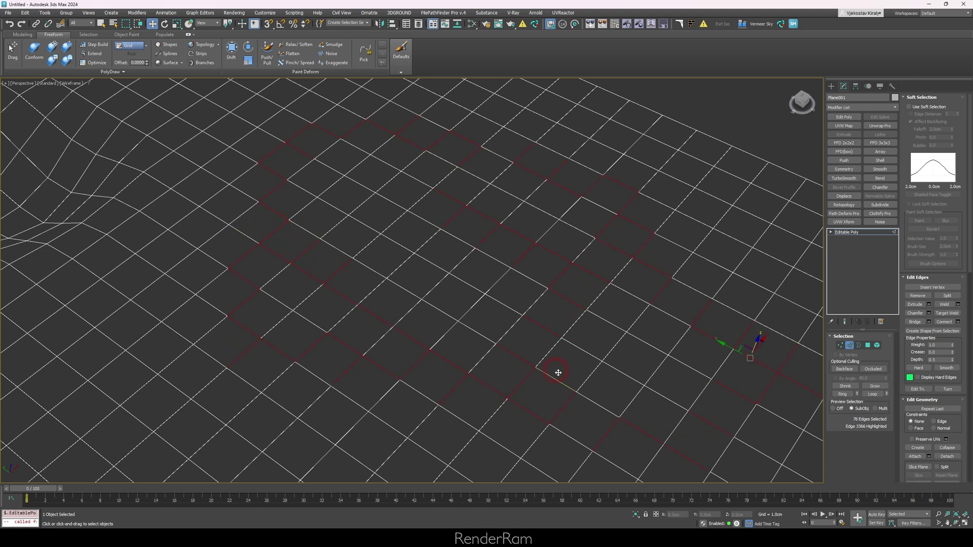
key(F3)
key(4)
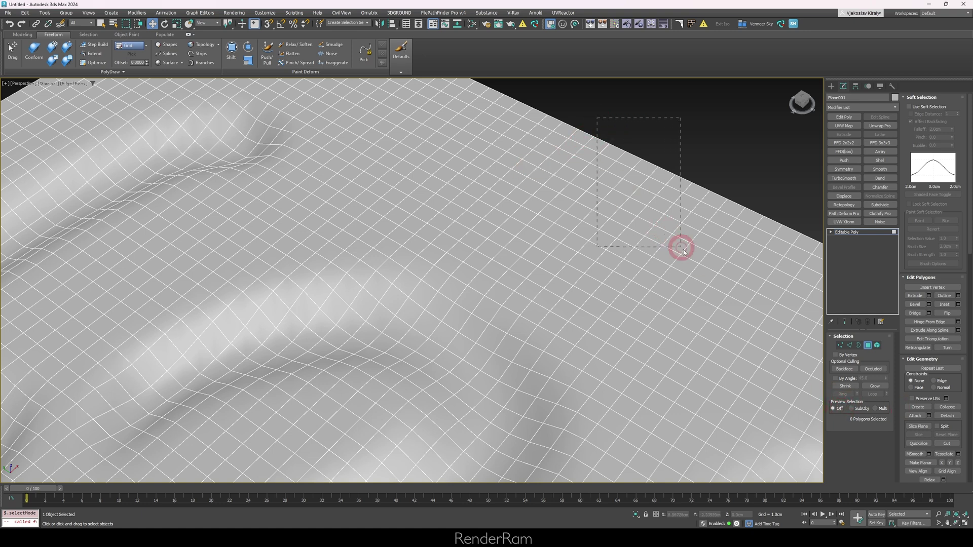
Select 44 polygons, 98 edges and 73 vertices in the same region at each sub-object level.
drag(684, 251, 684, 250)
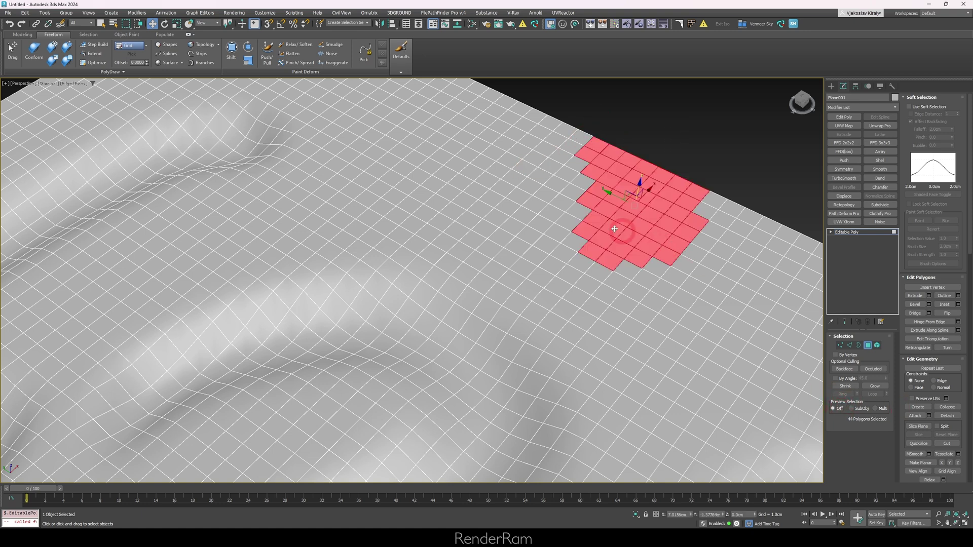
click(850, 347)
click(562, 130)
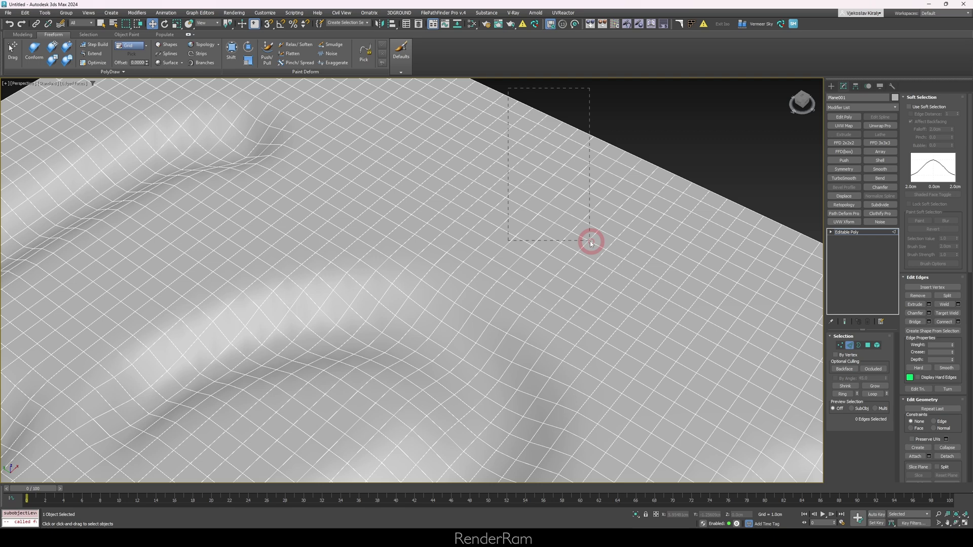
drag(590, 242, 589, 234)
key(1)
alt+middle_drag(593, 209, 465, 120)
drag(561, 315, 561, 314)
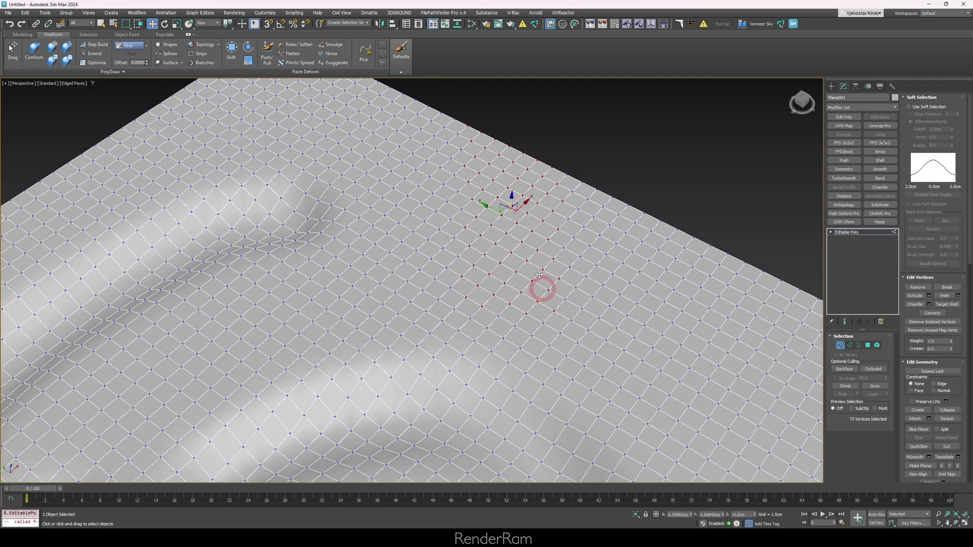
Set Preview Selection to Multi, then step back to the 98 edges and 44 polygons.
alt+middle_drag(576, 276, 873, 426)
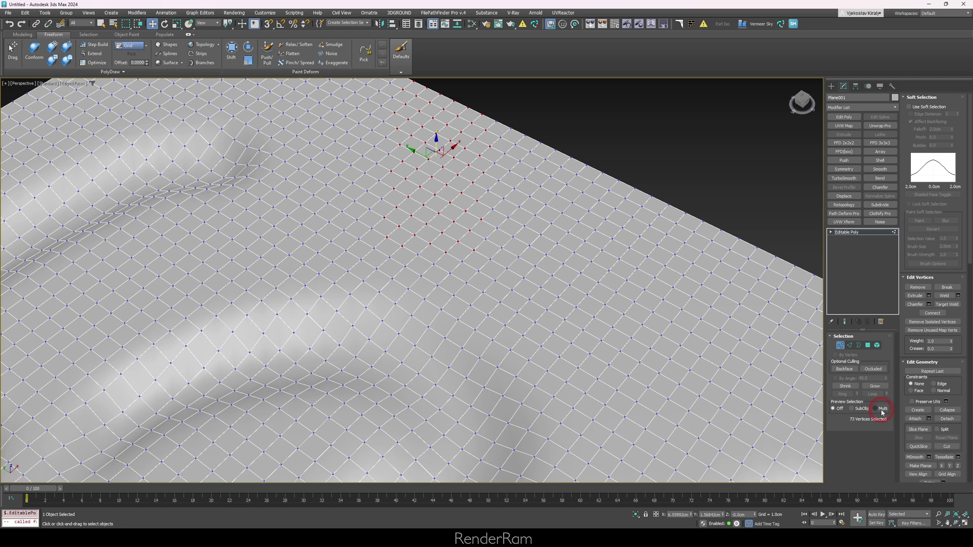
click(881, 410)
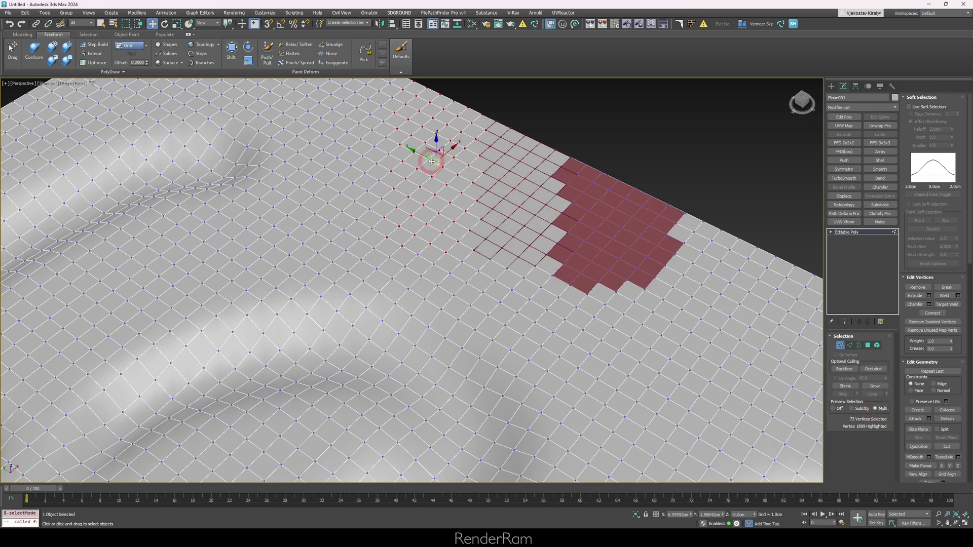
click(850, 348)
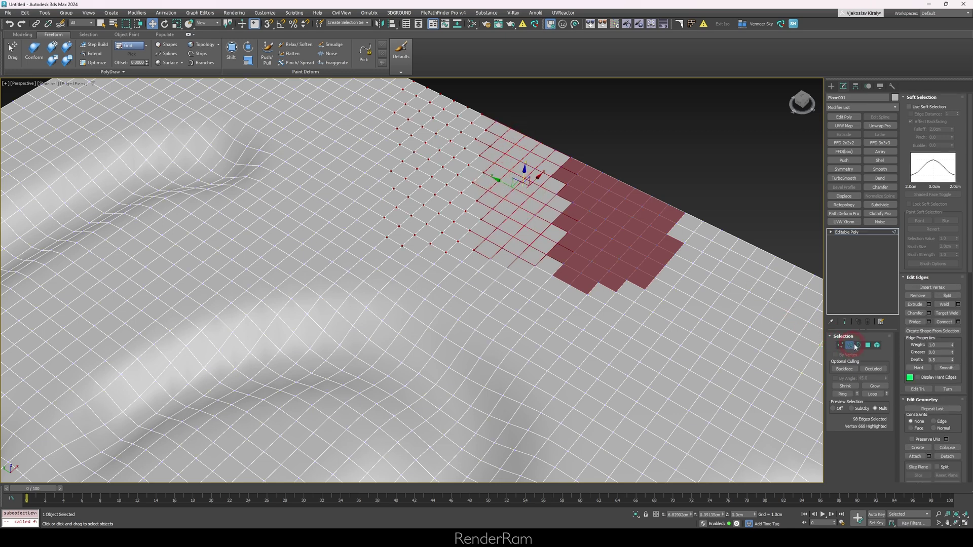
click(869, 347)
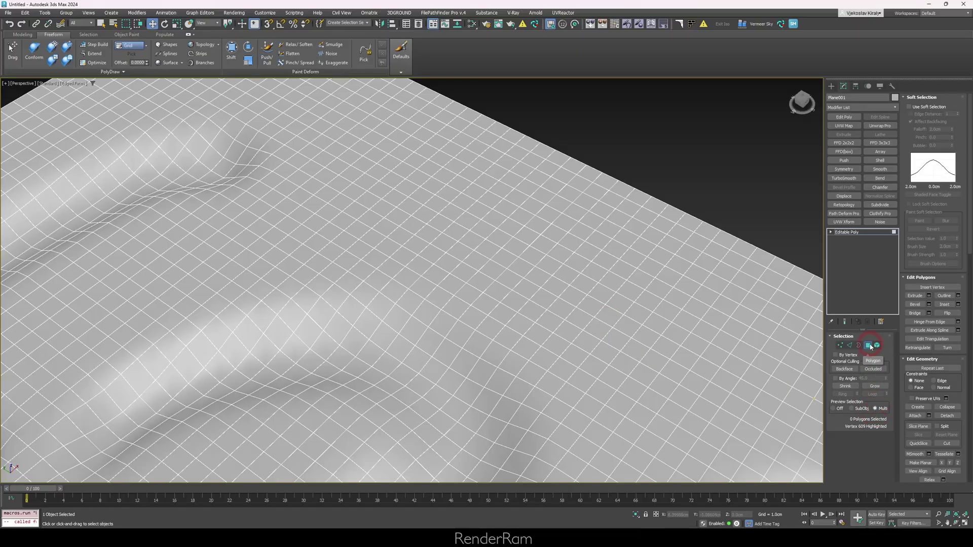
scroll(462, 222, up, 8)
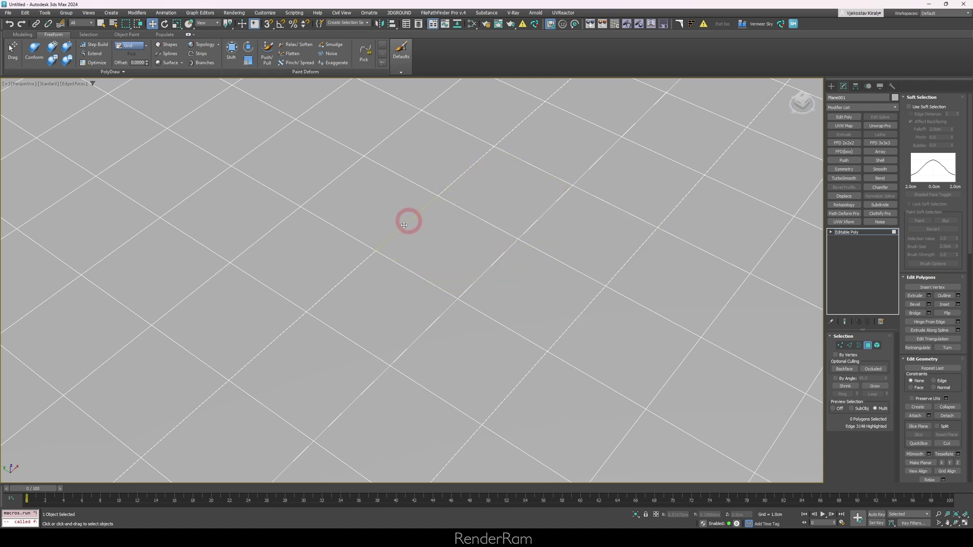
In wireframe, build a Ctrl Multi preview ring, select its 44 polygons, then select 37 previewed edges.
key(F3)
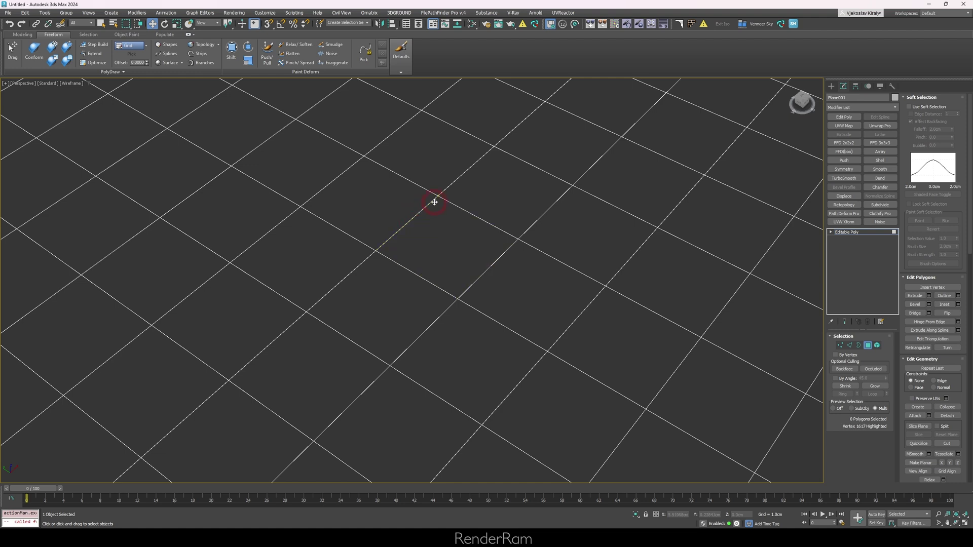
scroll(438, 204, down, 3)
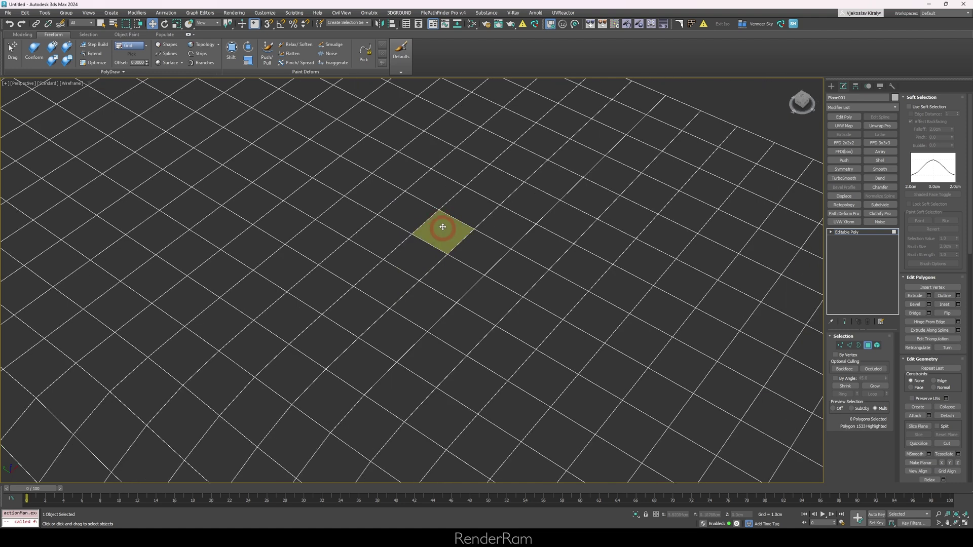
key(ctrl)
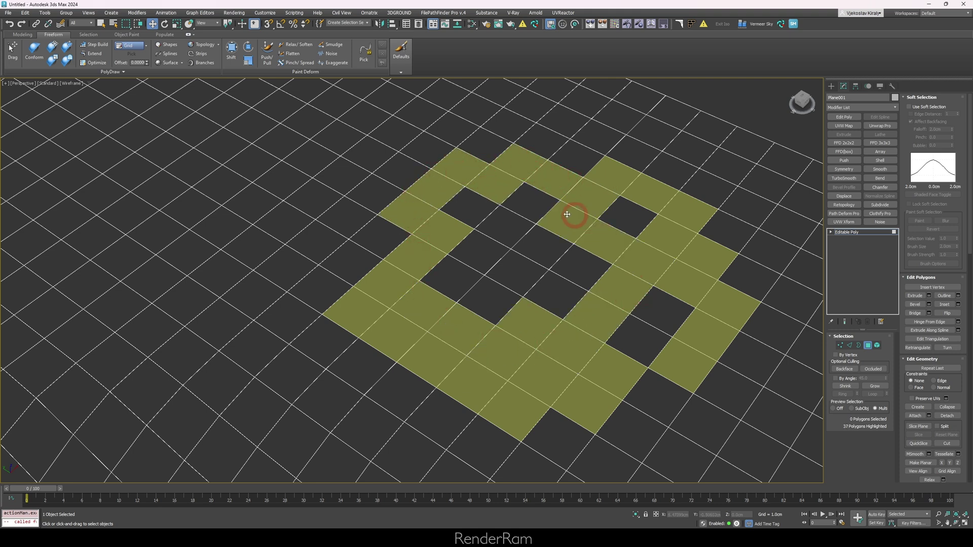
ctrl+click(547, 211)
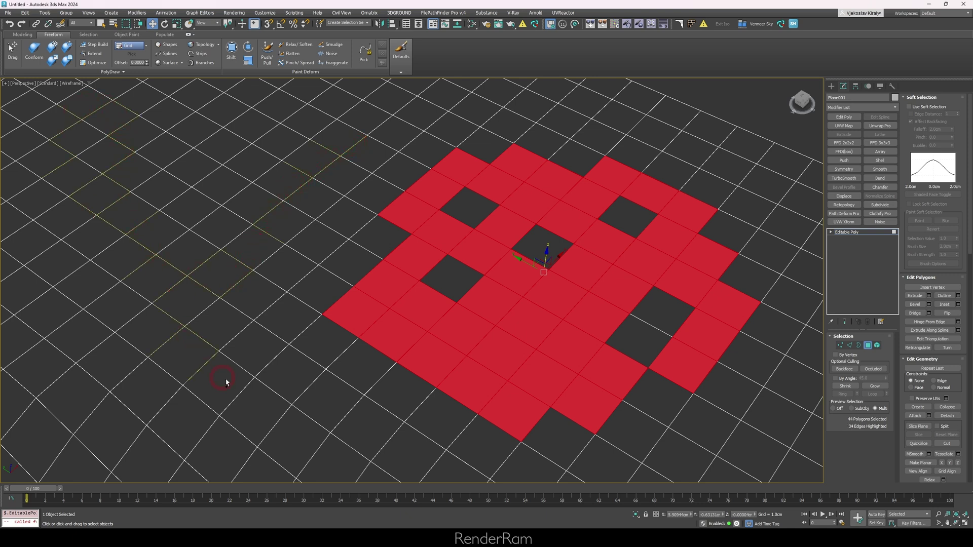
click(316, 406)
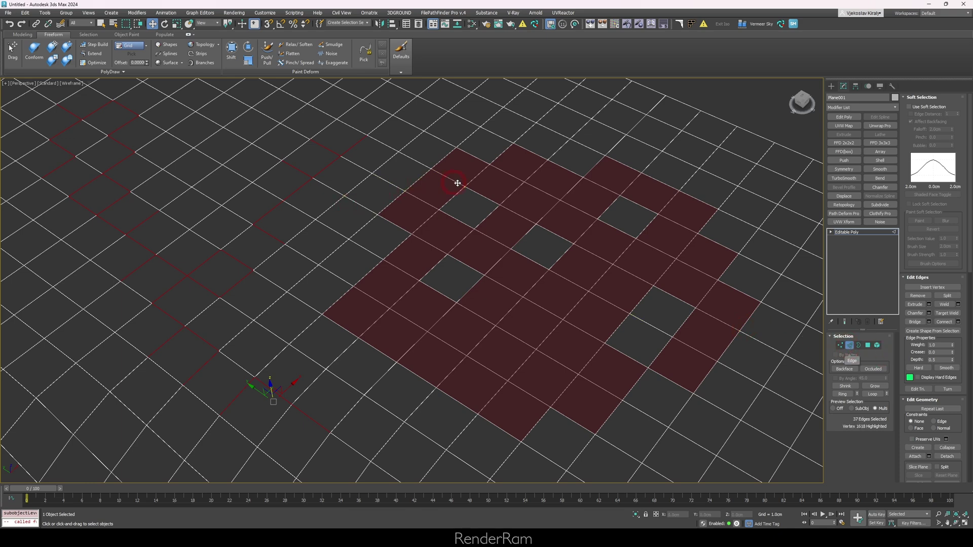
Pan the view down, switch to Vertex level, and return to the shaded view with edges.
middle_drag(458, 183, 441, 302)
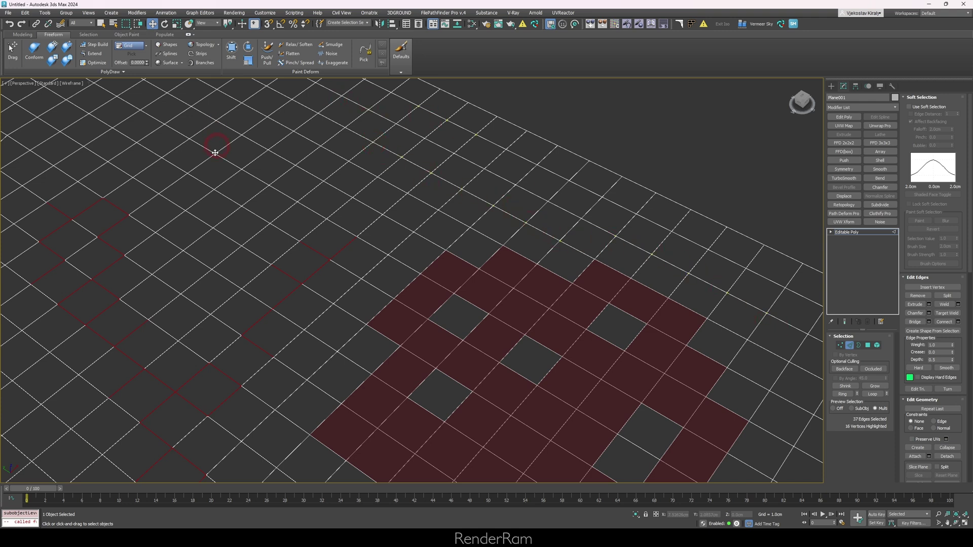
key(1)
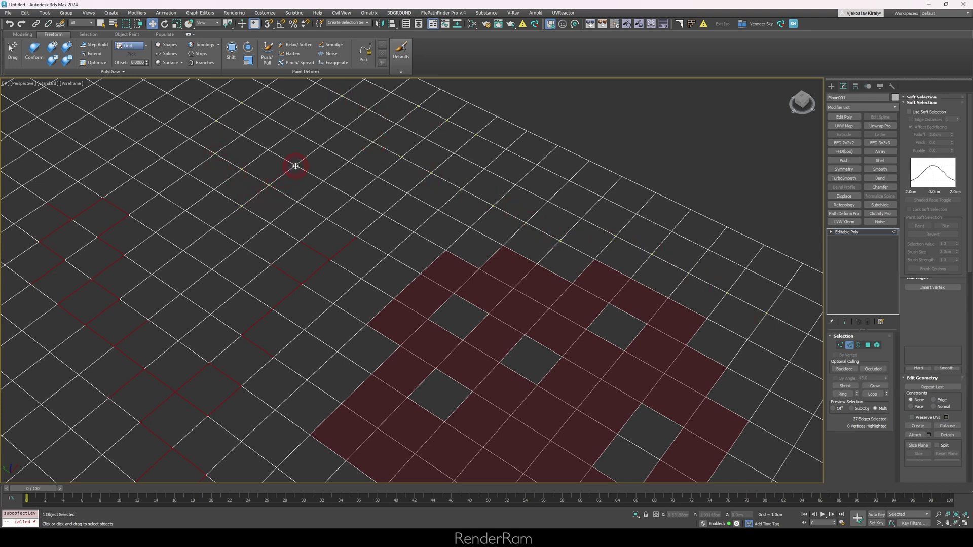
key(F3)
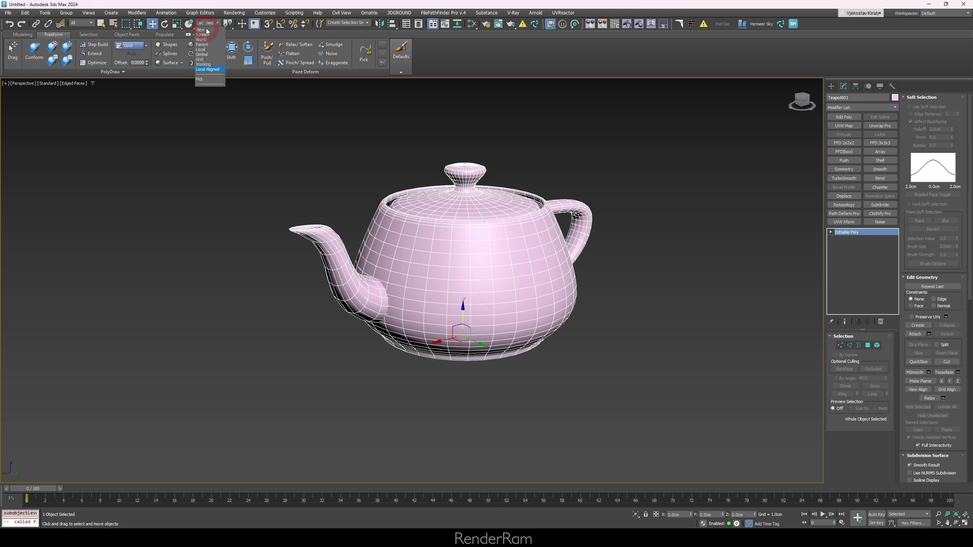
Pick View from the Reference Coordinate System list, reopen it, then enter Polygon level and zoom in.
click(206, 29)
click(205, 23)
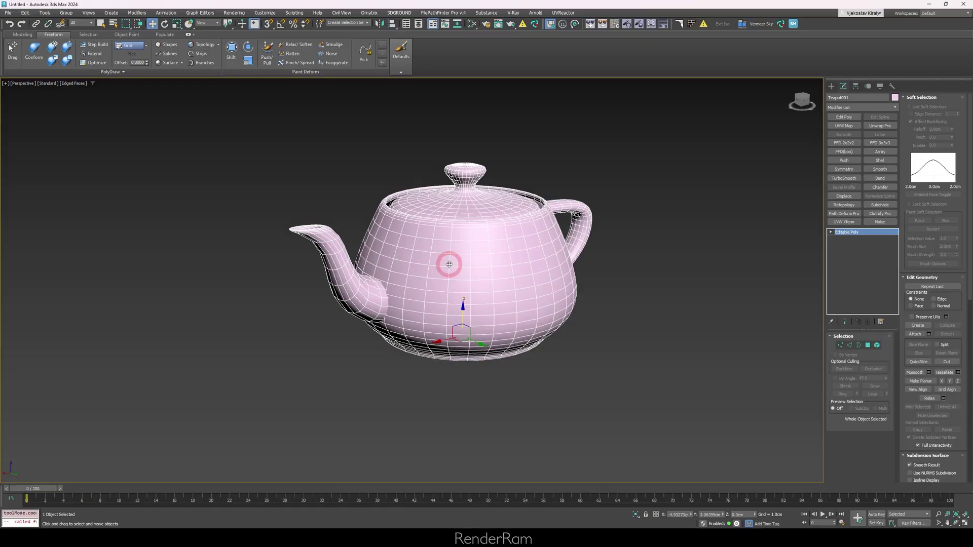
key(4)
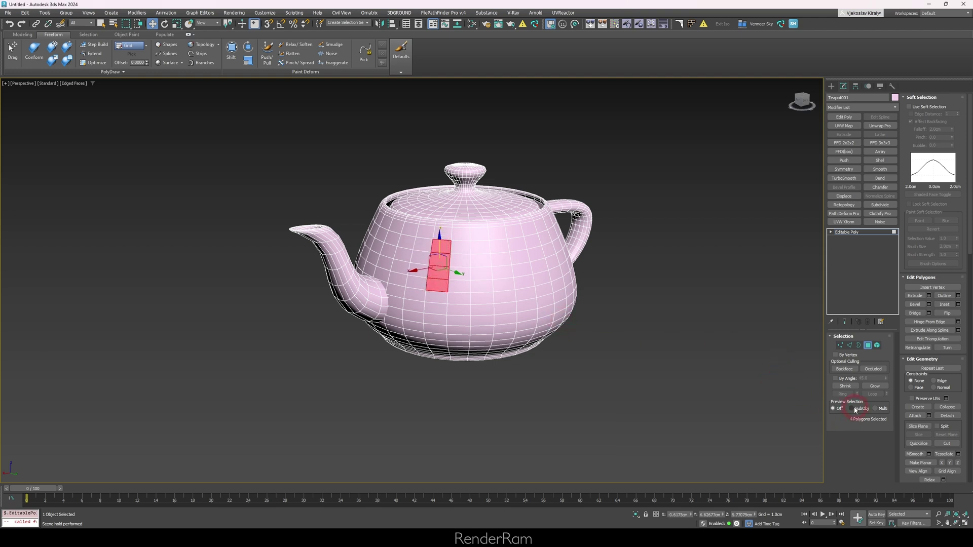
scroll(474, 247, up, 4)
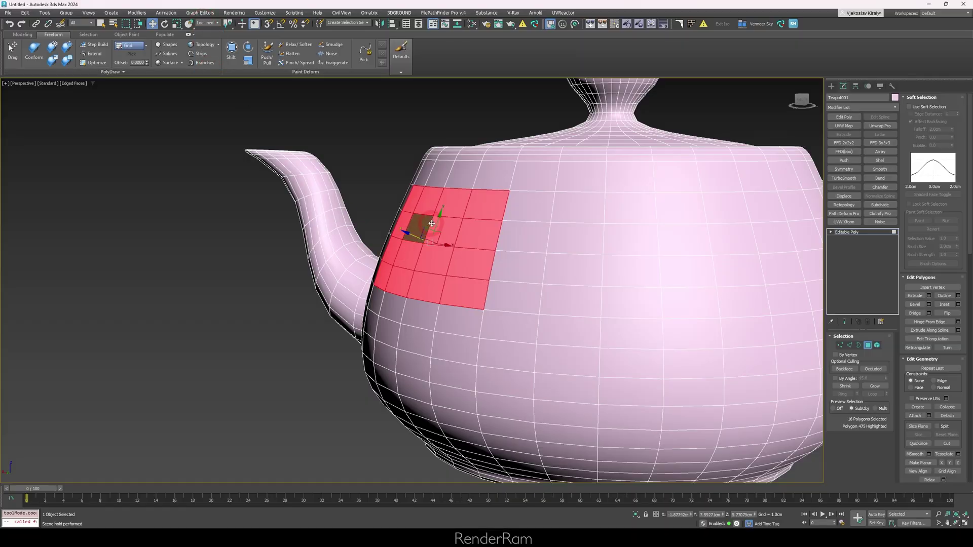
Pull the 16 selected polygons outward in Local Aligned coordinates so a box juts from the teapot body.
alt+middle_drag(423, 218, 390, 220)
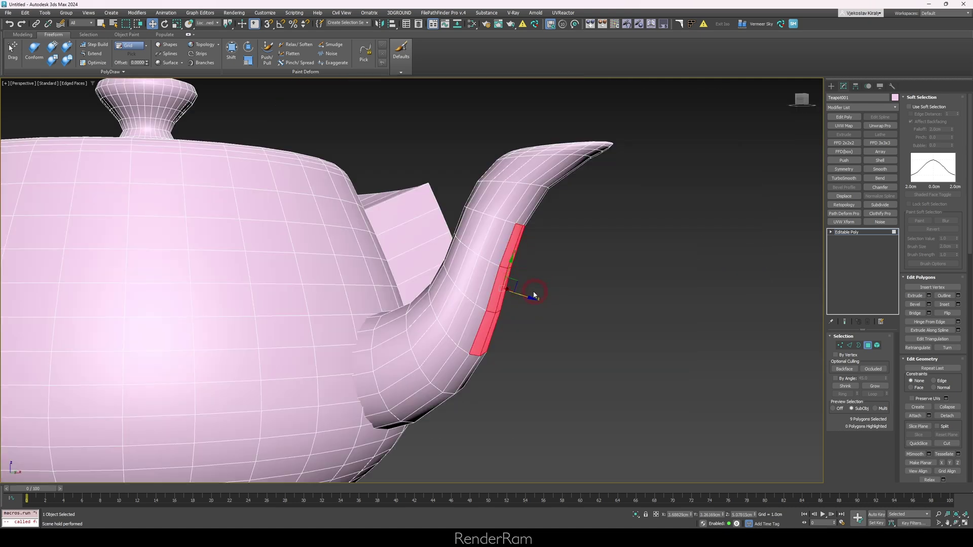
alt+middle_drag(524, 295, 565, 300)
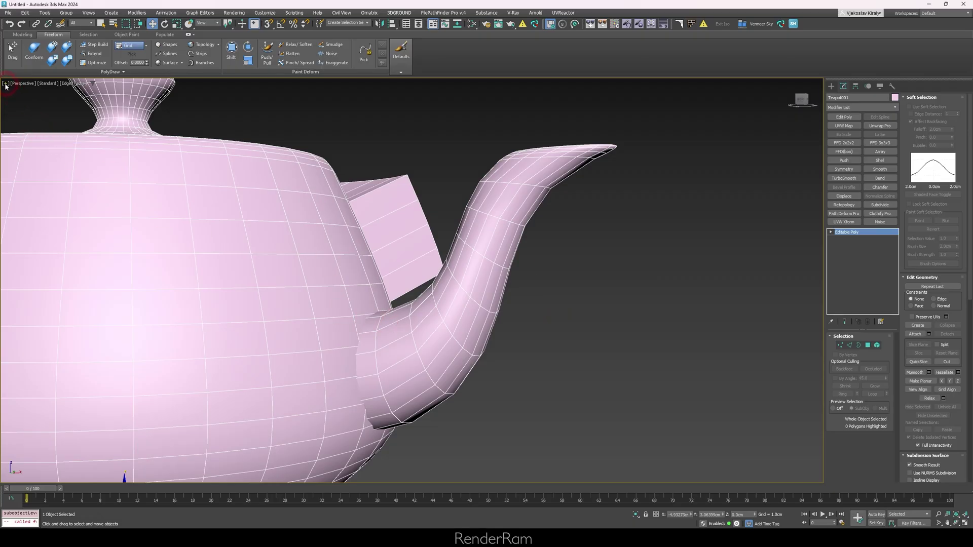
Float viewport 2, shift its window left and zoom out to show the whole teapot.
click(5, 84)
mouse_move(36, 203)
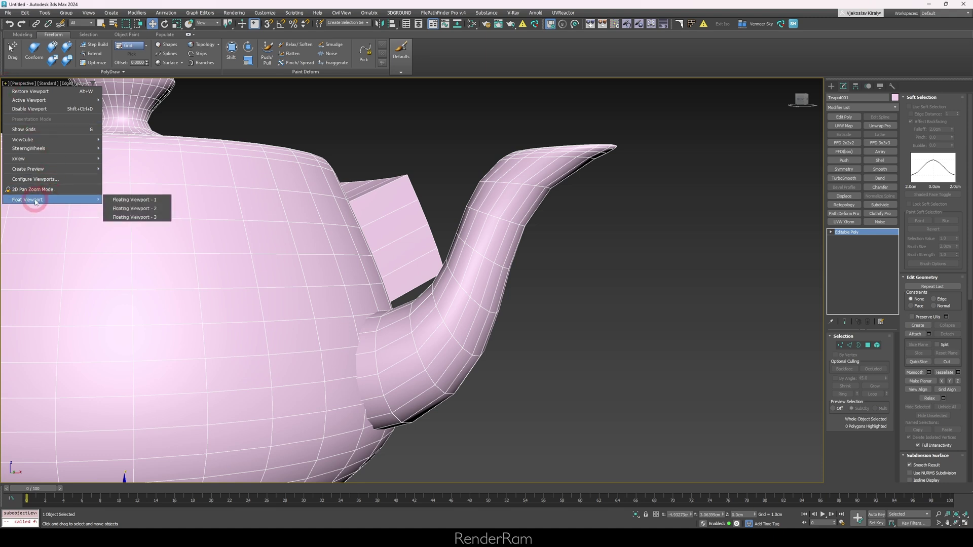
click(149, 209)
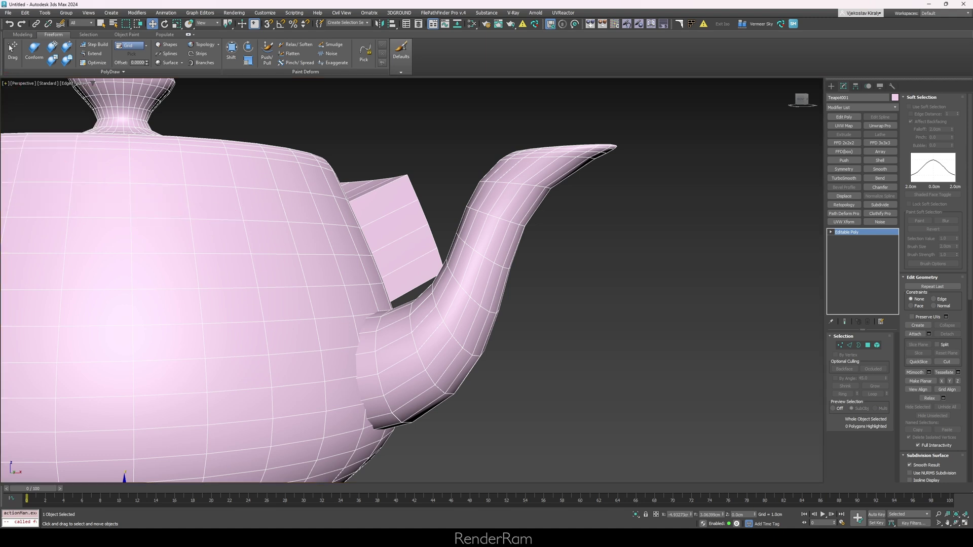
drag(489, 148, 419, 141)
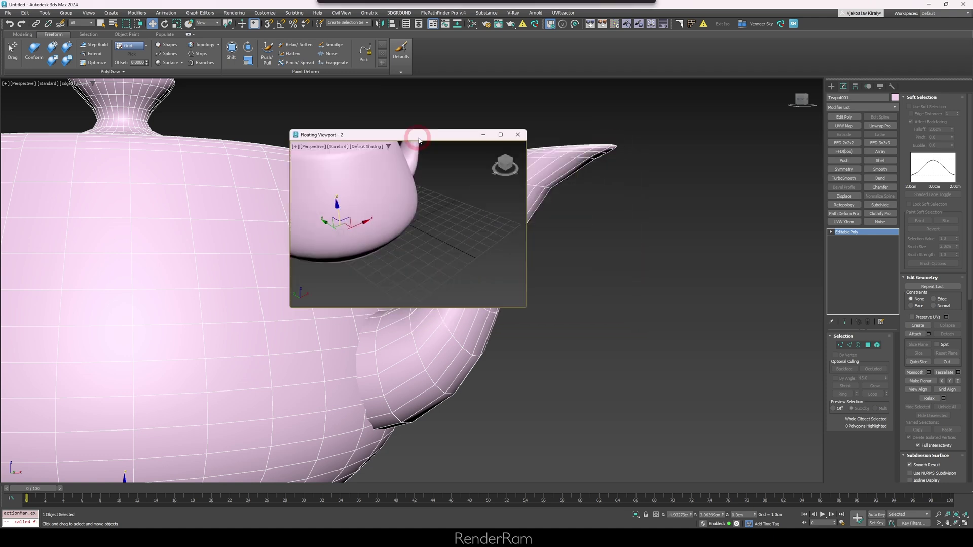
scroll(390, 212, down, 8)
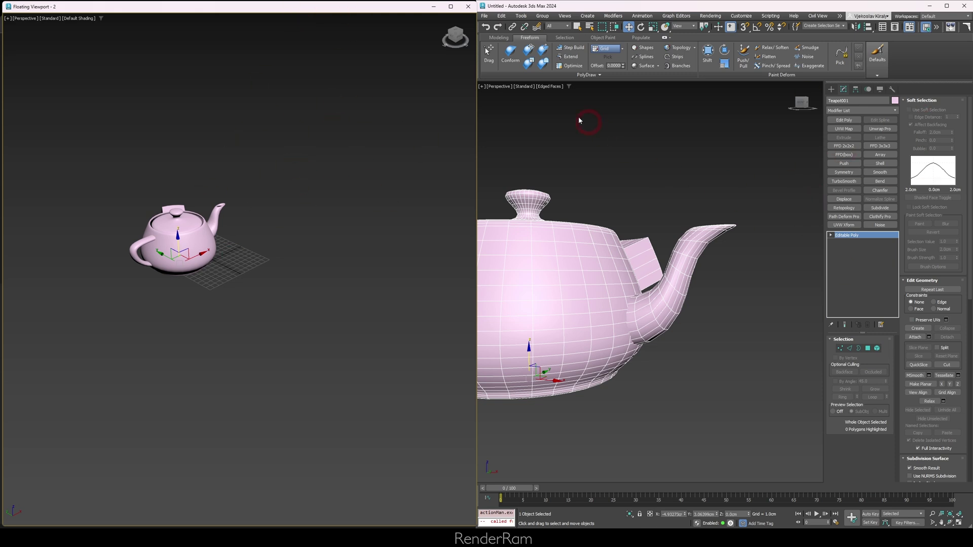
Deselect the teapot and toggle Alt+W so the main window shows Top, Front, Left and Perspective.
click(332, 98)
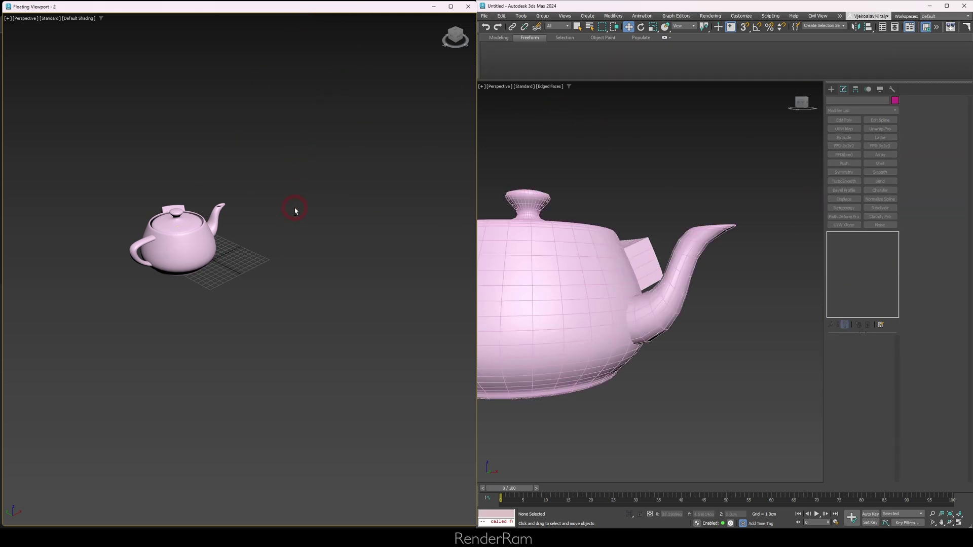
key(alt+w)
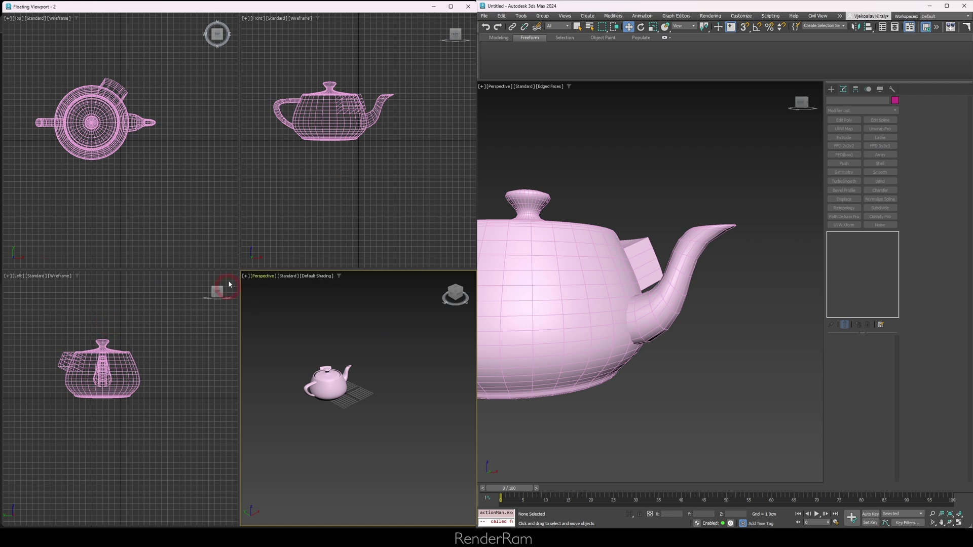
key(alt+w)
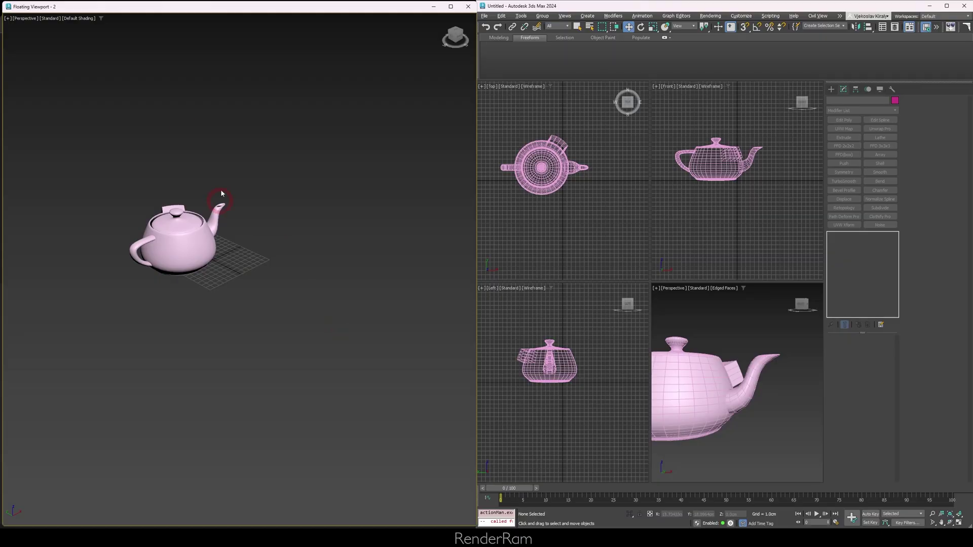
click(13, 19)
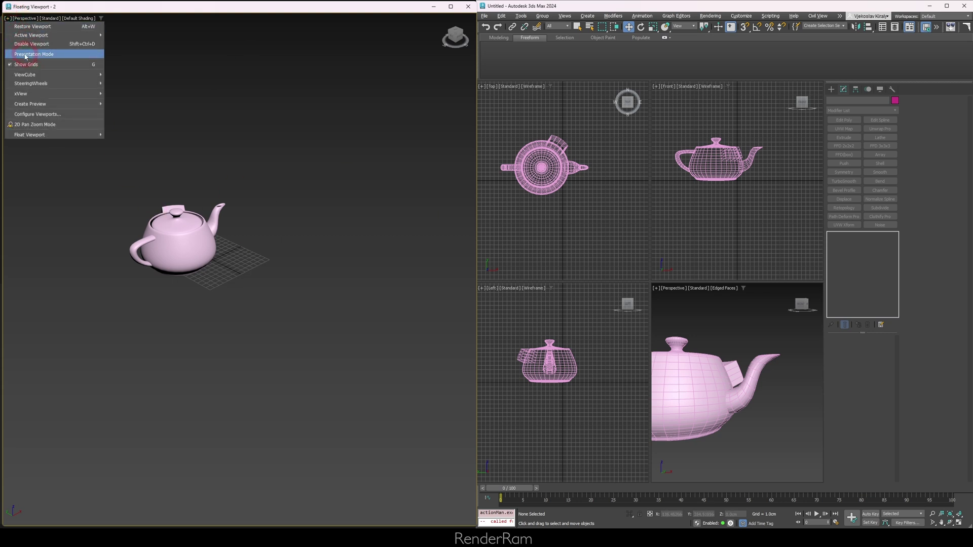
Maximize the floating viewport, centre the teapot and switch to Presentation Mode.
click(308, 6)
double_click(308, 9)
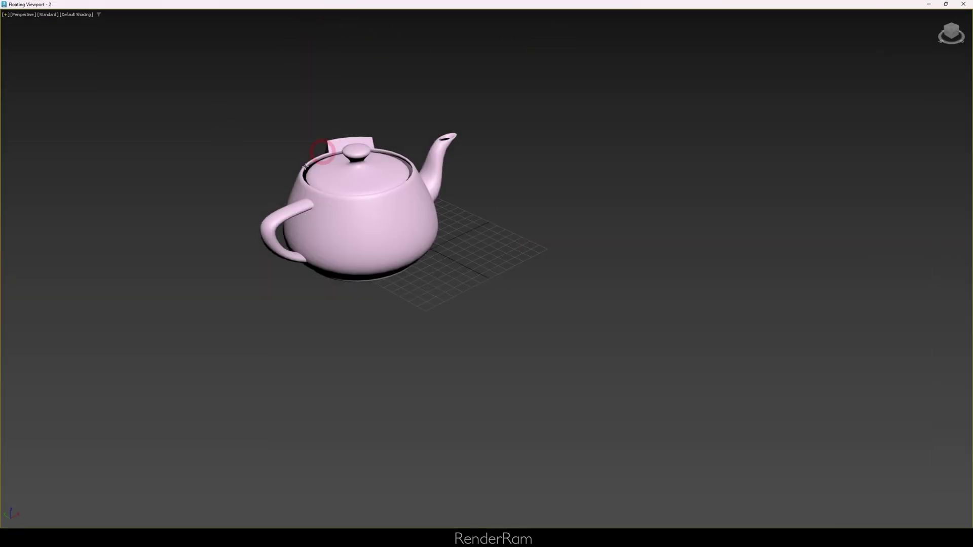
middle_drag(323, 151, 465, 306)
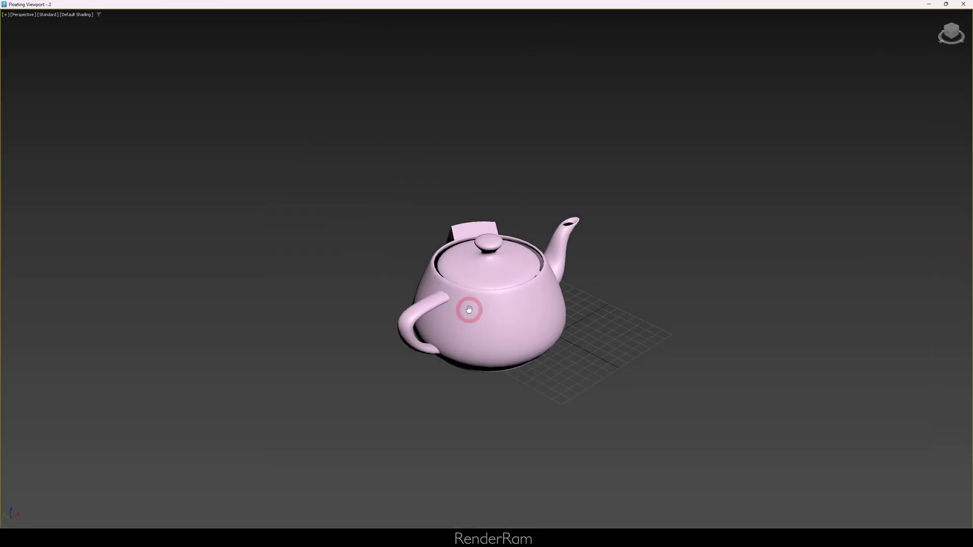
click(6, 16)
click(24, 50)
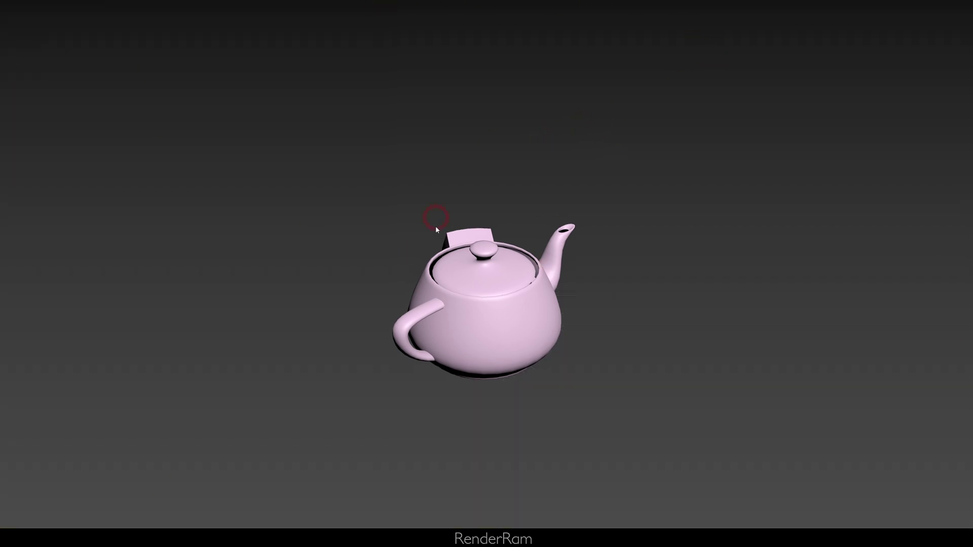
Zoom and orbit to a side view of the teapot, then turn Presentation Mode off.
scroll(499, 315, up, 5)
scroll(483, 314, down, 3)
alt+middle_drag(480, 307, 439, 274)
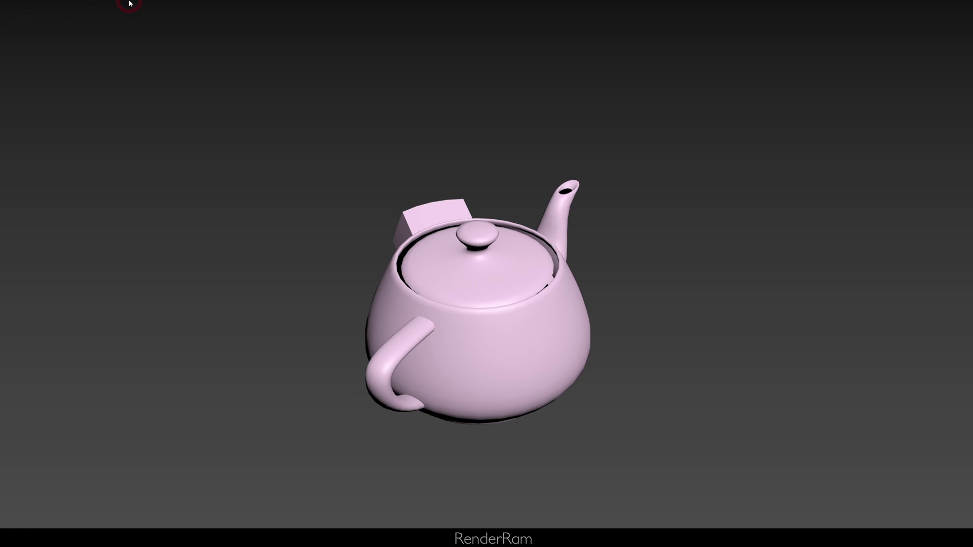
click(19, 6)
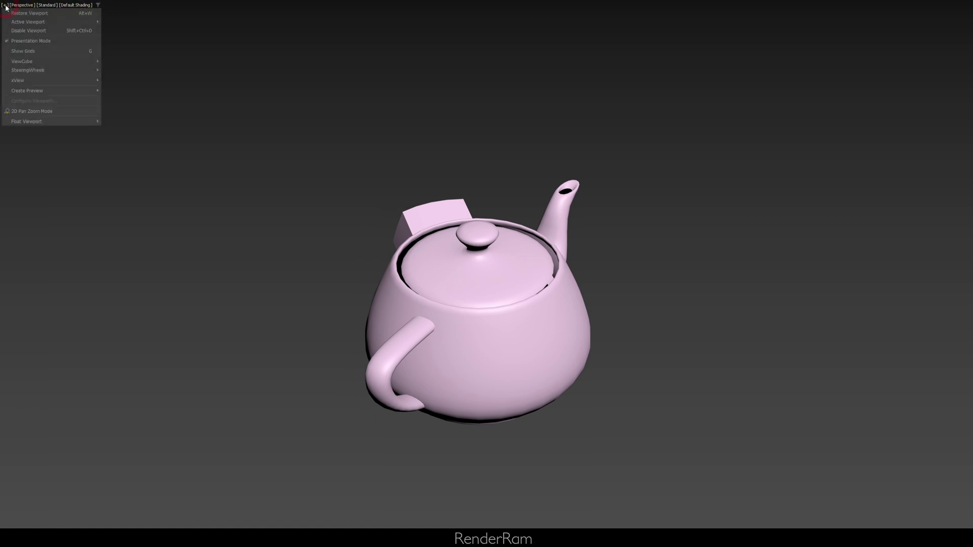
click(28, 42)
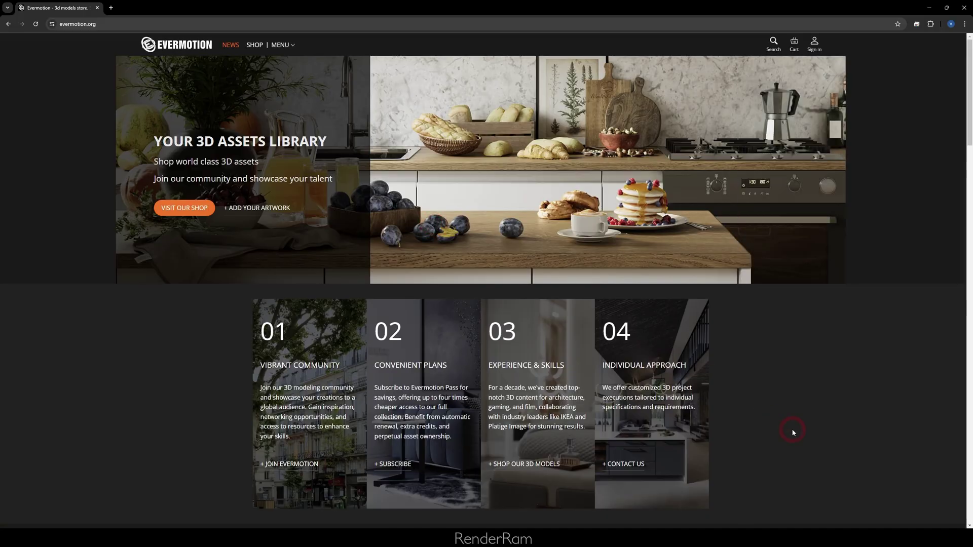
Scroll through the Archmodels Vol. 289 food sets page with its 42 models at €119.
mouse_move(774, 261)
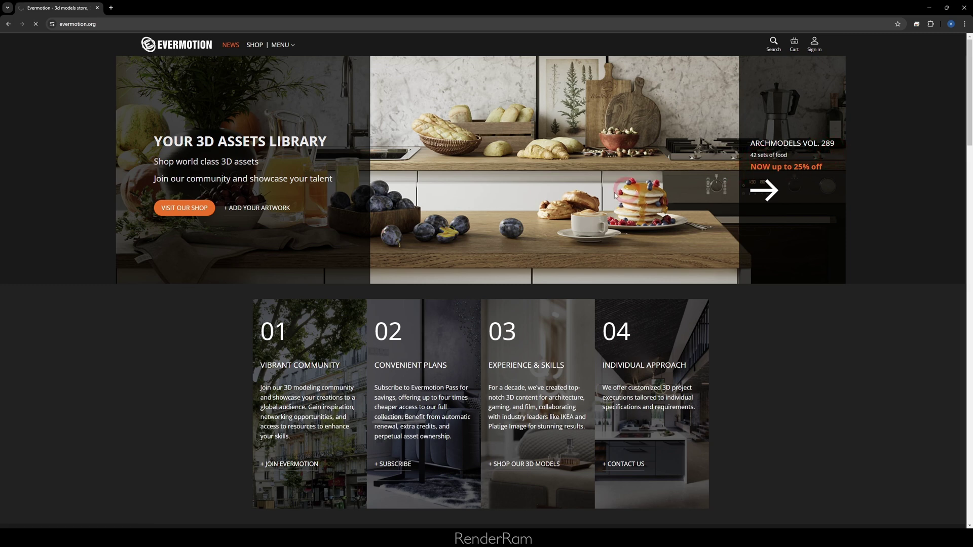
scroll(389, 276, down, 3)
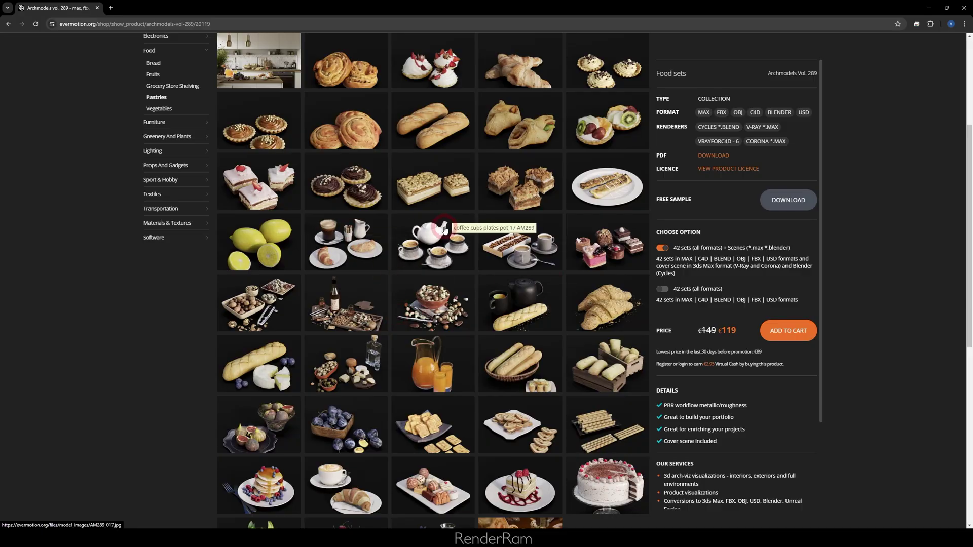
scroll(455, 231, up, 4)
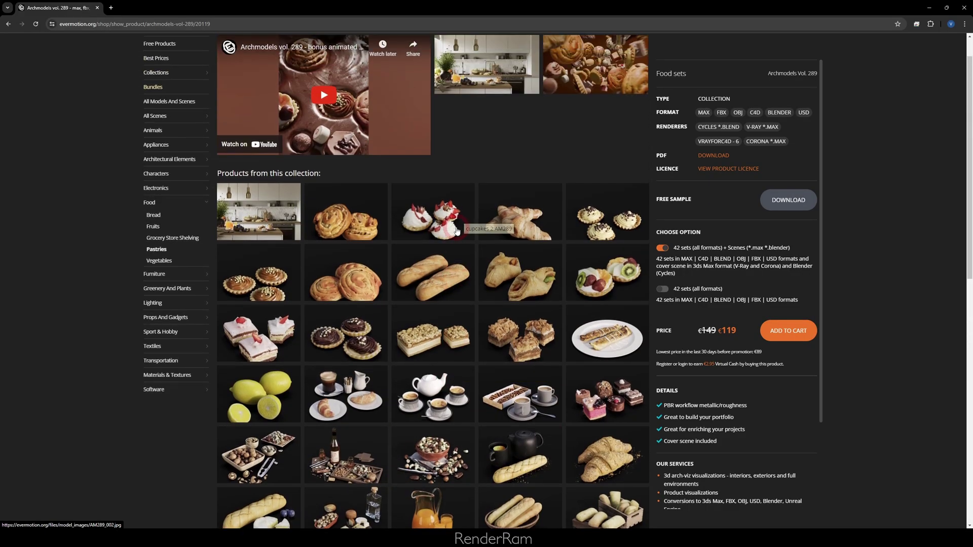